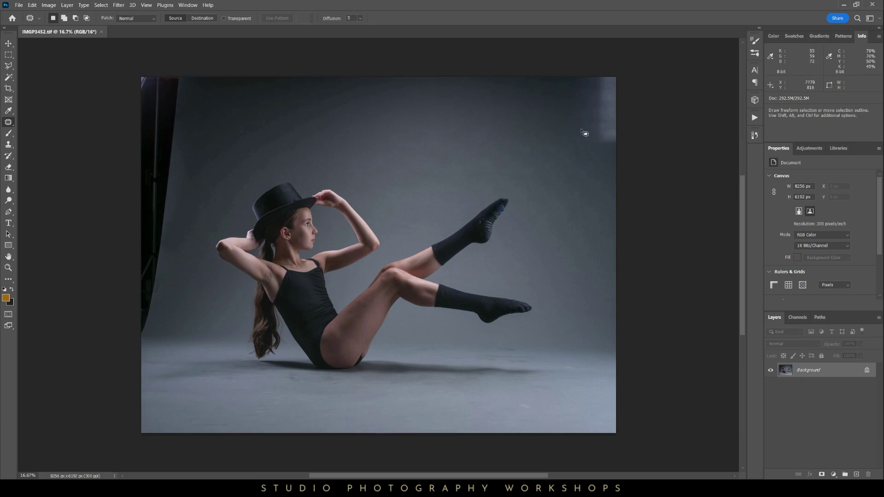
Patch out the bright light spill in the upper-right corner of the backdrop with nearby clean backdrop
{"action": "mouse_move", "coordinate": [534, 97]}
{"action": "left_mouse_down"}
{"action": "mouse_move", "coordinate": [553, 87]}
{"action": "mouse_move", "coordinate": [542, 79]}
{"action": "left_mouse_up"}
{"action": "left_click_drag", "start_coordinate": [534, 88], "coordinate": [541, 110]}
{"action": "key", "text": "ctrl+d"}
{"action": "mouse_move", "coordinate": [567, 98]}
{"action": "left_mouse_down"}
{"action": "mouse_move", "coordinate": [591, 186]}
{"action": "mouse_move", "coordinate": [658, 110]}
{"action": "mouse_move", "coordinate": [553, 63]}
{"action": "mouse_move", "coordinate": [529, 102]}
{"action": "left_mouse_up"}
{"action": "key", "text": "ctrl+d"}
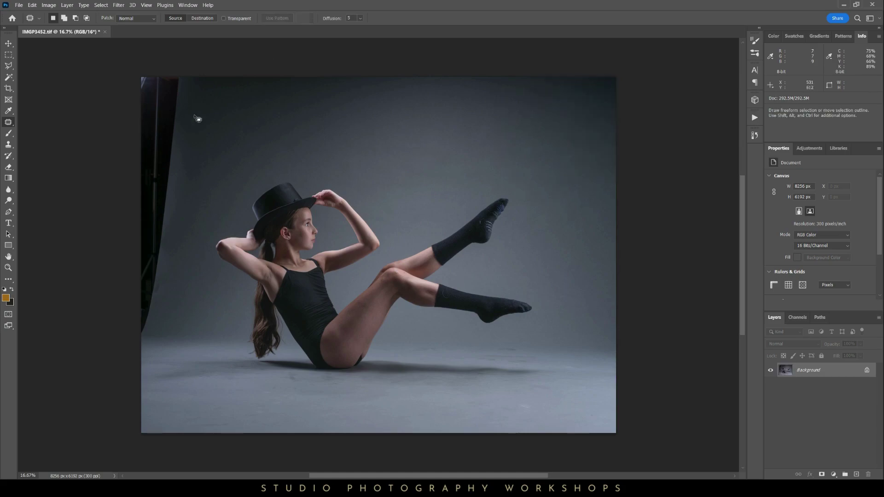
Patch over the dark gap beside the backdrop in the upper-left part of the photo
{"action": "mouse_move", "coordinate": [212, 107]}
{"action": "left_mouse_down"}
{"action": "mouse_move", "coordinate": [108, 150]}
{"action": "mouse_move", "coordinate": [208, 111]}
{"action": "left_mouse_up"}
{"action": "key", "text": "ctrl+d"}
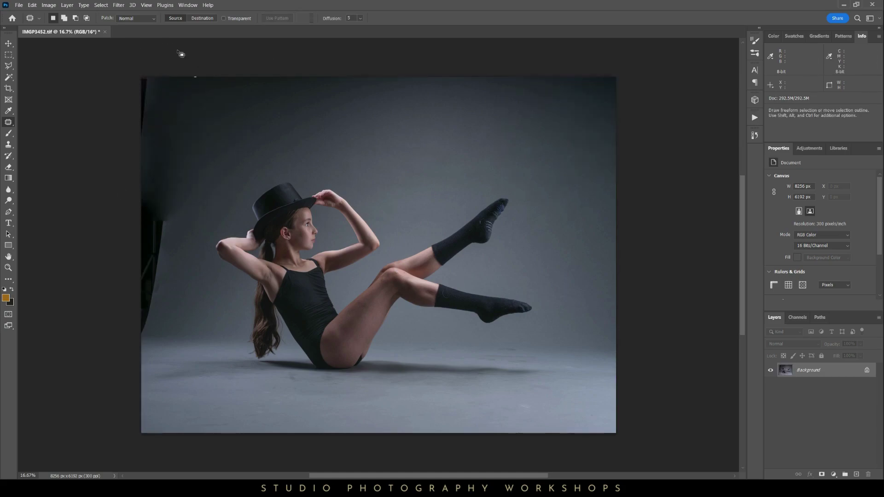
{"action": "left_click_drag", "start_coordinate": [179, 53], "coordinate": [177, 155]}
{"action": "left_click_drag", "start_coordinate": [177, 155], "coordinate": [199, 155]}
{"action": "key", "text": "ctrl+d"}
Select the remaining dark strip along the photo's left edge and replace it with a Content-Aware fill
{"action": "mouse_move", "coordinate": [176, 240]}
{"action": "left_mouse_down"}
{"action": "mouse_move", "coordinate": [142, 143]}
{"action": "mouse_move", "coordinate": [112, 285]}
{"action": "mouse_move", "coordinate": [120, 335]}
{"action": "mouse_move", "coordinate": [140, 342]}
{"action": "mouse_move", "coordinate": [173, 295]}
{"action": "left_mouse_up"}
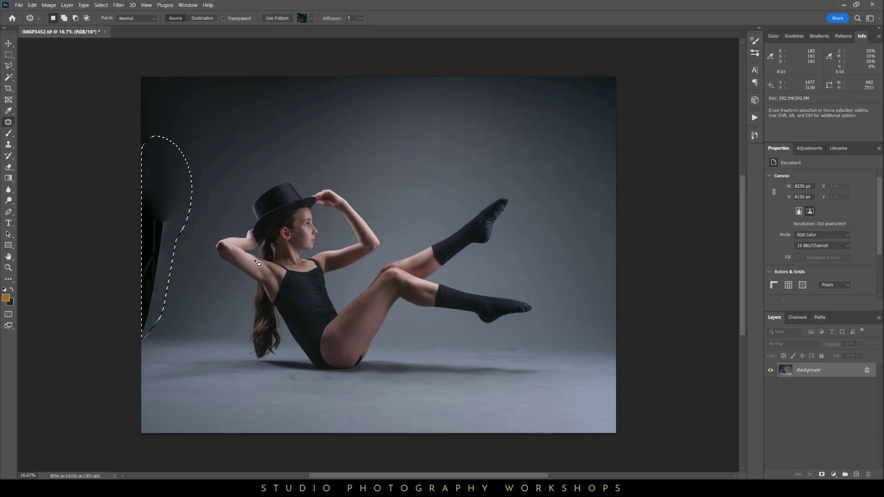
{"action": "key", "text": "shift+F5"}
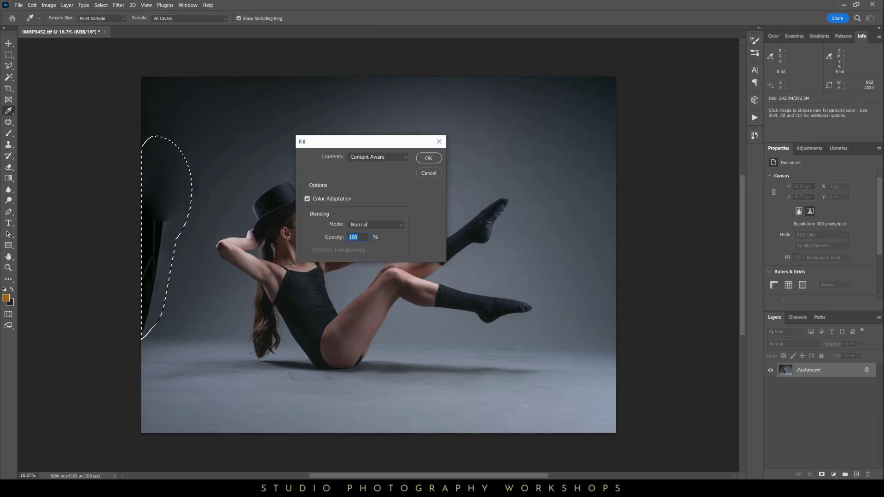
{"action": "key", "text": "Escape"}
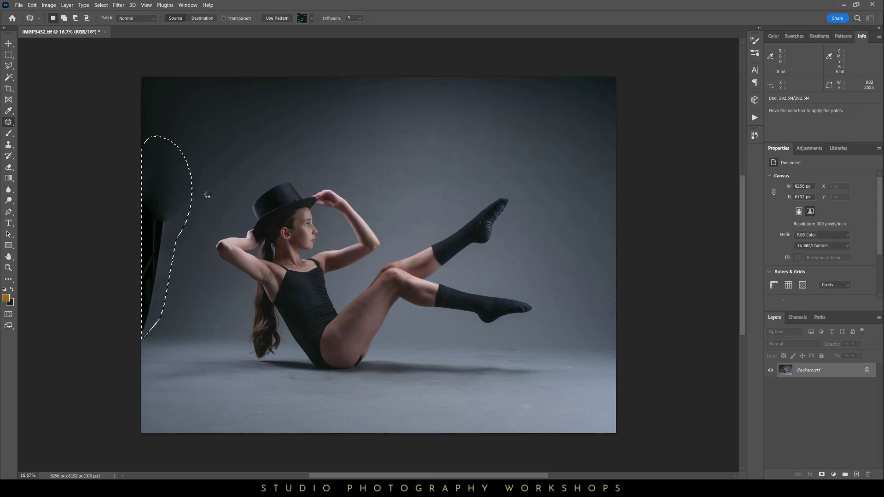
{"action": "key", "text": "ctrl+d"}
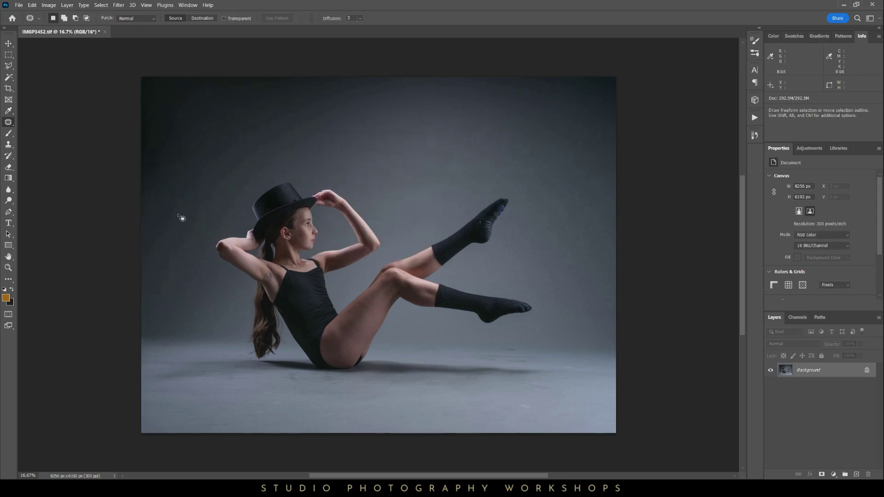
Patch the uneven backdrop area below the lower socked foot with smooth neighbouring backdrop
{"action": "key", "text": "ctrl+plus"}
{"action": "key", "text": "ctrl+plus"}
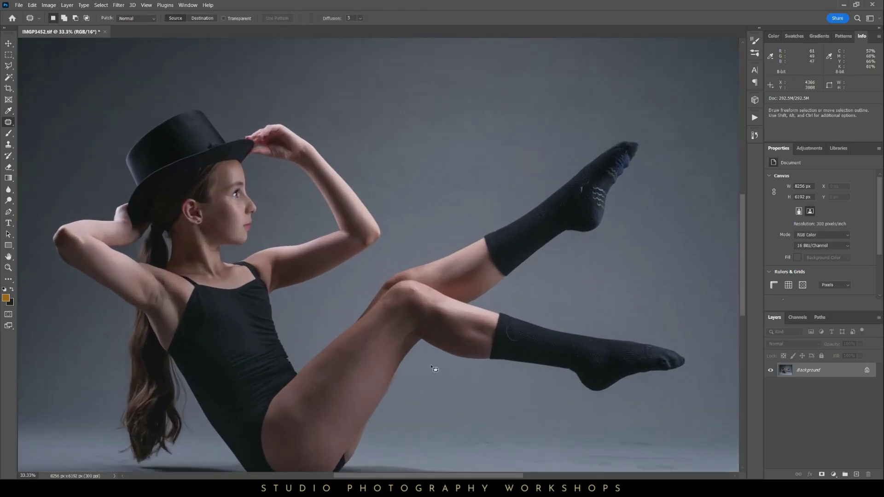
{"action": "left_click_drag", "start_coordinate": [388, 304], "coordinate": [246, 138]}
{"action": "mouse_move", "coordinate": [505, 267]}
{"action": "left_mouse_down"}
{"action": "mouse_move", "coordinate": [426, 283]}
{"action": "mouse_move", "coordinate": [476, 308]}
{"action": "mouse_move", "coordinate": [551, 290]}
{"action": "left_mouse_up"}
{"action": "left_click_drag", "start_coordinate": [520, 290], "coordinate": [593, 273]}
{"action": "key", "text": "ctrl+d"}
{"action": "mouse_move", "coordinate": [394, 271]}
{"action": "left_mouse_down"}
{"action": "mouse_move", "coordinate": [428, 302]}
{"action": "mouse_move", "coordinate": [439, 264]}
{"action": "left_mouse_up"}
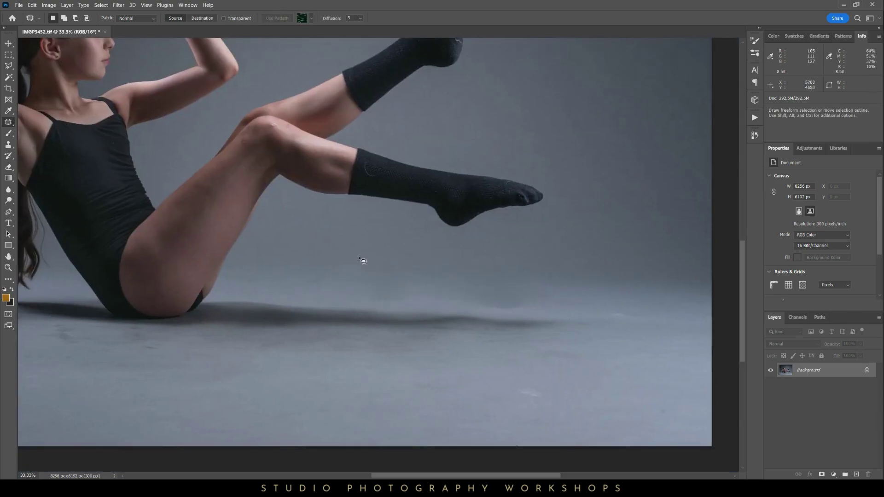
{"action": "key", "text": "ctrl+d"}
Patch the streaks along the floor line below the legs and beyond the end of the shadow
{"action": "left_click_drag", "start_coordinate": [316, 265], "coordinate": [373, 284]}
{"action": "mouse_move", "coordinate": [364, 280]}
{"action": "left_mouse_down"}
{"action": "mouse_move", "coordinate": [328, 286]}
{"action": "mouse_move", "coordinate": [393, 308]}
{"action": "mouse_move", "coordinate": [468, 308]}
{"action": "mouse_move", "coordinate": [554, 286]}
{"action": "left_mouse_up"}
{"action": "key", "text": "ctrl+d"}
{"action": "mouse_move", "coordinate": [538, 288]}
{"action": "left_mouse_down"}
{"action": "mouse_move", "coordinate": [534, 269]}
{"action": "mouse_move", "coordinate": [618, 331]}
{"action": "mouse_move", "coordinate": [530, 299]}
{"action": "left_mouse_up"}
{"action": "left_click_drag", "start_coordinate": [636, 304], "coordinate": [663, 259]}
{"action": "key", "text": "ctrl+d"}
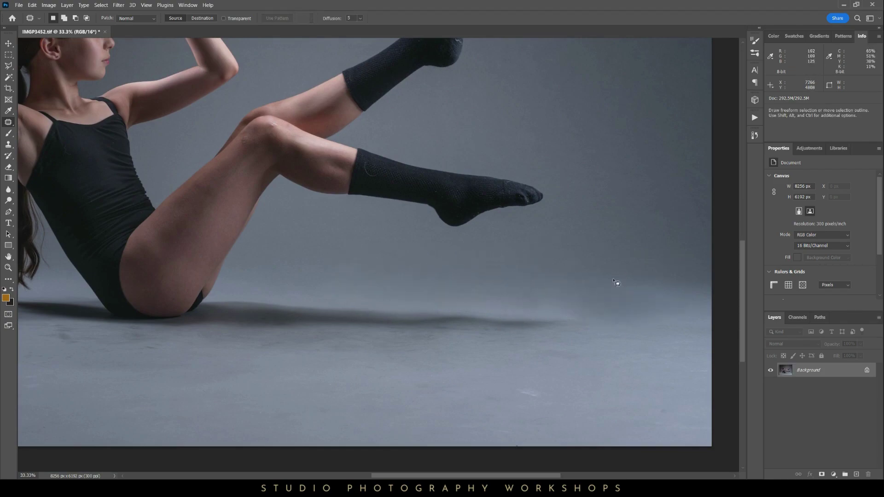
{"action": "mouse_move", "coordinate": [612, 280]}
{"action": "left_mouse_down"}
{"action": "mouse_move", "coordinate": [675, 268]}
{"action": "mouse_move", "coordinate": [680, 232]}
{"action": "left_mouse_up"}
{"action": "key", "text": "ctrl+d"}
Patch the marks on the right foreground floor below the leg shadow with clean floor texture
{"action": "mouse_move", "coordinate": [554, 357]}
{"action": "left_mouse_down"}
{"action": "mouse_move", "coordinate": [547, 411]}
{"action": "mouse_move", "coordinate": [599, 357]}
{"action": "left_mouse_up"}
{"action": "mouse_move", "coordinate": [575, 382]}
{"action": "left_mouse_down"}
{"action": "mouse_move", "coordinate": [645, 400]}
{"action": "mouse_move", "coordinate": [649, 424]}
{"action": "left_mouse_up"}
{"action": "key", "text": "ctrl+d"}
{"action": "left_click_drag", "start_coordinate": [515, 399], "coordinate": [511, 391]}
{"action": "key", "text": "ctrl+d"}
{"action": "left_click_drag", "start_coordinate": [460, 375], "coordinate": [461, 404]}
{"action": "left_click_drag", "start_coordinate": [438, 397], "coordinate": [479, 400]}
{"action": "key", "text": "ctrl+d"}
Patch the scuffs on the left foreground floor below the model's ponytail
{"action": "left_click_drag", "start_coordinate": [247, 412], "coordinate": [570, 383]}
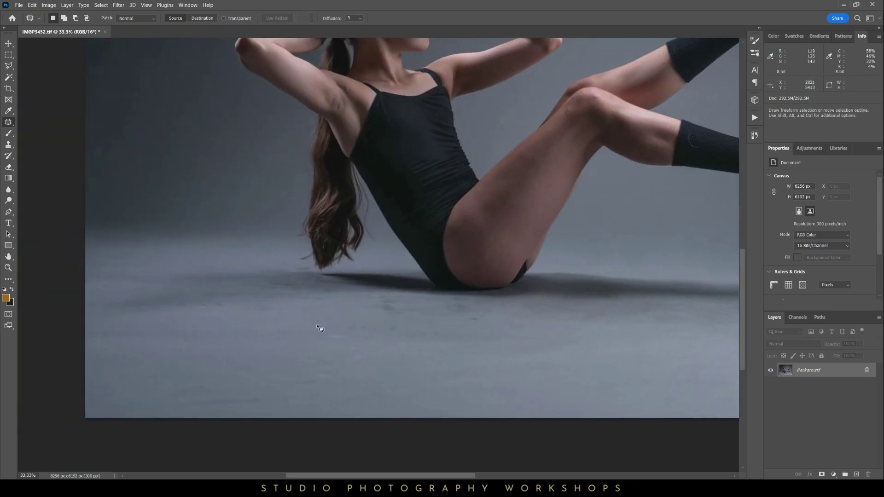
{"action": "mouse_move", "coordinate": [317, 326]}
{"action": "left_mouse_down"}
{"action": "mouse_move", "coordinate": [253, 378]}
{"action": "mouse_move", "coordinate": [290, 326]}
{"action": "mouse_move", "coordinate": [244, 354]}
{"action": "mouse_move", "coordinate": [295, 353]}
{"action": "left_mouse_up"}
{"action": "key", "text": "ctrl+d"}
{"action": "key", "text": "ctrl+d"}
{"action": "left_click_drag", "start_coordinate": [228, 322], "coordinate": [221, 362]}
{"action": "key", "text": "ctrl+d"}
{"action": "mouse_move", "coordinate": [85, 323]}
{"action": "left_mouse_down"}
{"action": "mouse_move", "coordinate": [178, 355]}
{"action": "mouse_move", "coordinate": [318, 381]}
{"action": "mouse_move", "coordinate": [276, 350]}
{"action": "left_mouse_up"}
{"action": "key", "text": "ctrl+d"}
Patch the uneven floor along the photo's lower edge, from left of the model towards the centre
{"action": "key", "text": "ctrl+d"}
{"action": "mouse_move", "coordinate": [258, 377]}
{"action": "left_mouse_down"}
{"action": "mouse_move", "coordinate": [235, 338]}
{"action": "mouse_move", "coordinate": [266, 397]}
{"action": "left_mouse_up"}
{"action": "mouse_move", "coordinate": [324, 387]}
{"action": "left_mouse_down"}
{"action": "mouse_move", "coordinate": [385, 339]}
{"action": "mouse_move", "coordinate": [265, 390]}
{"action": "left_mouse_up"}
{"action": "key", "text": "ctrl+d"}
{"action": "left_click_drag", "start_coordinate": [428, 370], "coordinate": [290, 368]}
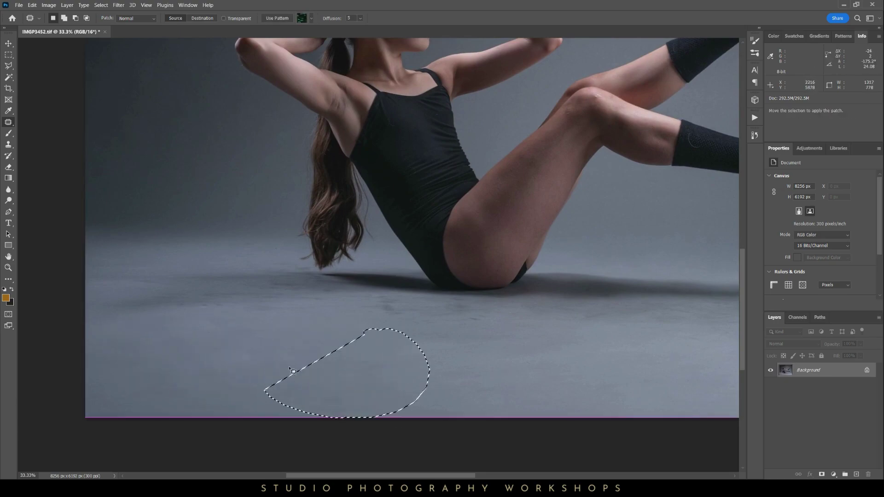
{"action": "key", "text": "ctrl+d"}
{"action": "left_click_drag", "start_coordinate": [367, 340], "coordinate": [323, 389]}
{"action": "key", "text": "ctrl+d"}
Remove the scuff marks on the floor just in front of the model's hips with Content-Aware fills
{"action": "mouse_move", "coordinate": [428, 368]}
{"action": "left_mouse_down"}
{"action": "mouse_move", "coordinate": [481, 320]}
{"action": "mouse_move", "coordinate": [461, 318]}
{"action": "left_mouse_up"}
{"action": "key", "text": "shift+F5"}
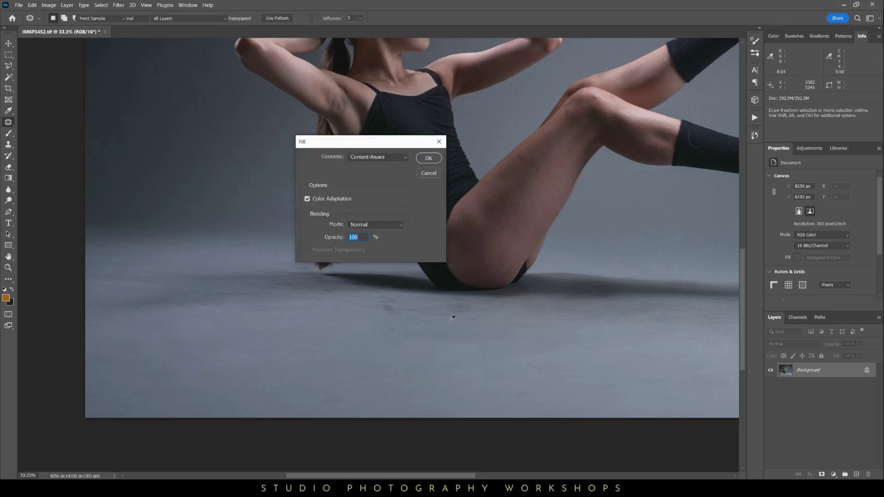
{"action": "key", "text": "Return"}
{"action": "key", "text": "ctrl+d"}
{"action": "mouse_move", "coordinate": [390, 304]}
{"action": "left_mouse_down"}
{"action": "mouse_move", "coordinate": [411, 315]}
{"action": "mouse_move", "coordinate": [350, 317]}
{"action": "mouse_move", "coordinate": [420, 314]}
{"action": "left_mouse_up"}
{"action": "key", "text": "shift+F5"}
{"action": "key", "text": "Return"}
{"action": "key", "text": "ctrl+d"}
Clean up the remaining small floor marks below the model's back and near the tip of the ponytail
{"action": "mouse_move", "coordinate": [405, 316]}
{"action": "left_mouse_down"}
{"action": "mouse_move", "coordinate": [393, 328]}
{"action": "mouse_move", "coordinate": [405, 331]}
{"action": "left_mouse_up"}
{"action": "key", "text": "ctrl+d"}
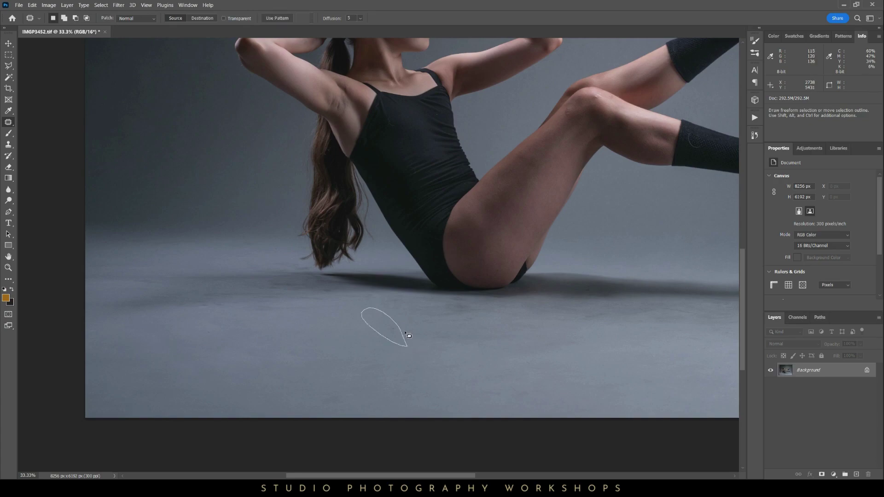
{"action": "key", "text": "shift+F5"}
{"action": "key", "text": "Return"}
{"action": "key", "text": "ctrl+d"}
{"action": "mouse_move", "coordinate": [329, 286]}
{"action": "left_mouse_down"}
{"action": "mouse_move", "coordinate": [225, 299]}
{"action": "mouse_move", "coordinate": [323, 291]}
{"action": "left_mouse_up"}
{"action": "key", "text": "shift+F5"}
{"action": "key", "text": "ctrl+d"}
{"action": "key", "text": "ctrl+d"}
Select the larger blotchy areas of the central foreground floor and fill them with clean texture
{"action": "mouse_move", "coordinate": [474, 304]}
{"action": "left_mouse_down"}
{"action": "mouse_move", "coordinate": [452, 303]}
{"action": "mouse_move", "coordinate": [541, 339]}
{"action": "mouse_move", "coordinate": [294, 351]}
{"action": "left_mouse_up"}
{"action": "key", "text": "shift+Delete"}
{"action": "key", "text": "shift+Delete"}
{"action": "left_click_drag", "start_coordinate": [368, 347], "coordinate": [494, 399]}
{"action": "key", "text": "shift+Delete"}
Patch the discoloured areas of the right foreground floor below the end of the leg shadow
{"action": "left_click_drag", "start_coordinate": [524, 373], "coordinate": [319, 367]}
{"action": "mouse_move", "coordinate": [416, 302]}
{"action": "left_mouse_down"}
{"action": "mouse_move", "coordinate": [337, 336]}
{"action": "mouse_move", "coordinate": [566, 313]}
{"action": "mouse_move", "coordinate": [588, 339]}
{"action": "mouse_move", "coordinate": [543, 305]}
{"action": "left_mouse_up"}
{"action": "key", "text": "ctrl+d"}
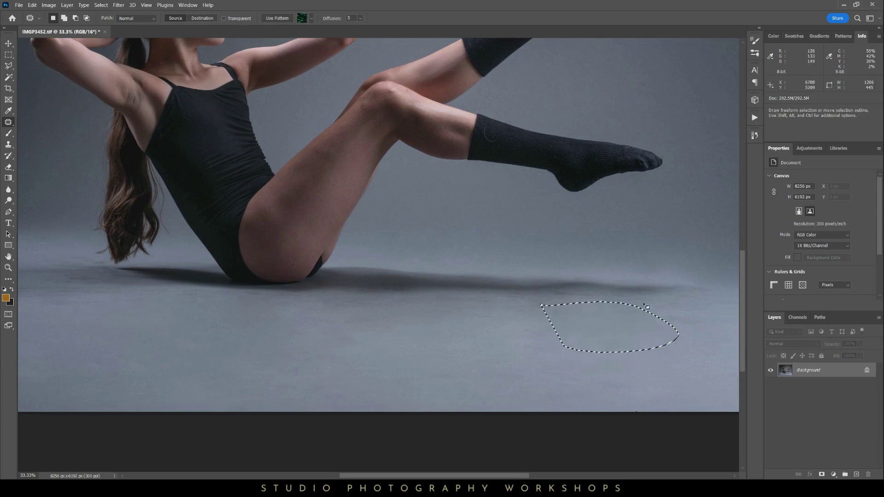
{"action": "mouse_move", "coordinate": [644, 304]}
{"action": "left_mouse_down"}
{"action": "mouse_move", "coordinate": [607, 360]}
{"action": "mouse_move", "coordinate": [483, 371]}
{"action": "left_mouse_up"}
{"action": "key", "text": "ctrl+d"}
{"action": "mouse_move", "coordinate": [546, 307]}
{"action": "left_mouse_down"}
{"action": "mouse_move", "coordinate": [558, 300]}
{"action": "mouse_move", "coordinate": [580, 333]}
{"action": "left_mouse_up"}
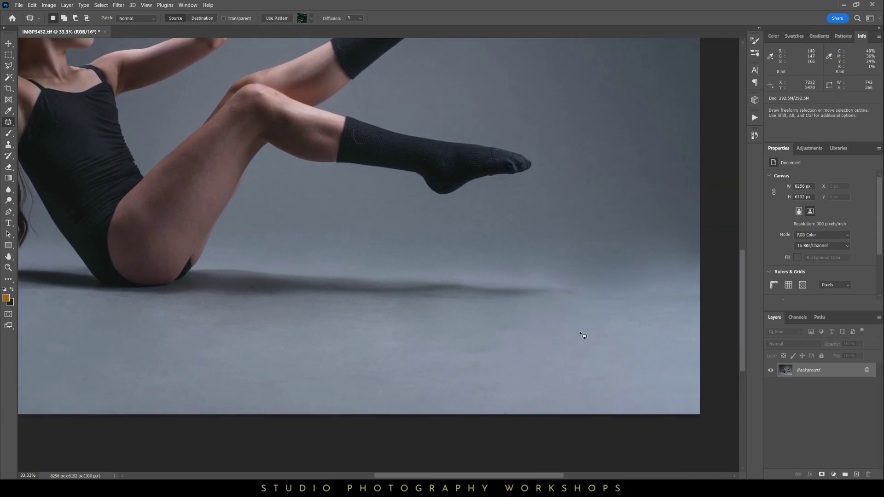
{"action": "key", "text": "ctrl+d"}
{"action": "mouse_move", "coordinate": [525, 320]}
{"action": "left_mouse_down"}
{"action": "mouse_move", "coordinate": [540, 376]}
{"action": "mouse_move", "coordinate": [580, 382]}
{"action": "left_mouse_up"}
{"action": "key", "text": "ctrl+d"}
Patch the foreground floor on a duplicate of the Background layer and set that layer's opacity to 51%
{"action": "left_click_drag", "start_coordinate": [217, 355], "coordinate": [371, 361]}
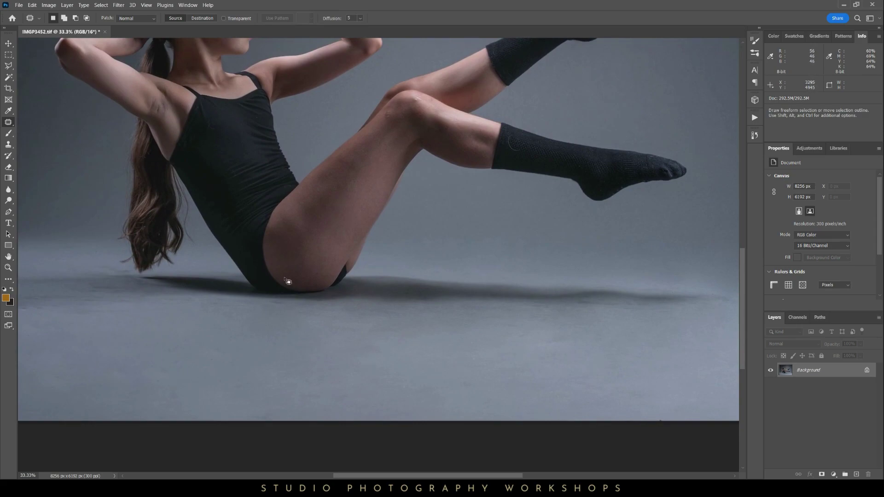
{"action": "key", "text": "ctrl+j"}
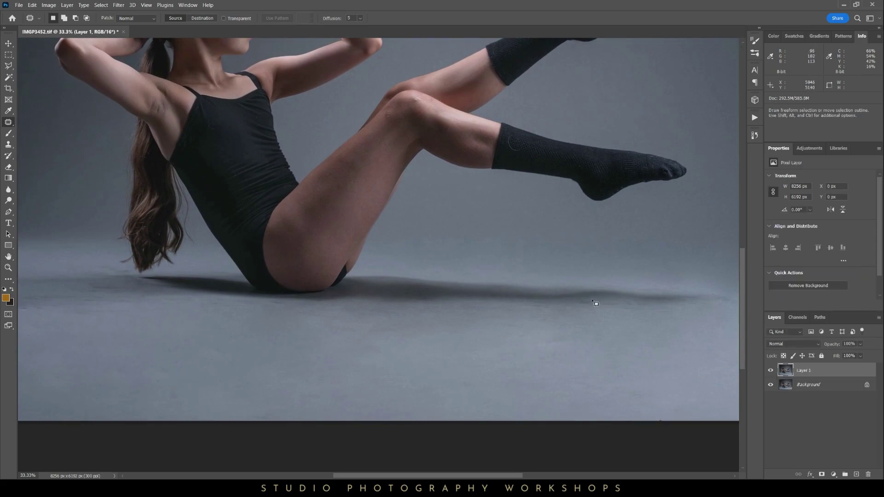
{"action": "left_click_drag", "start_coordinate": [489, 315], "coordinate": [592, 382]}
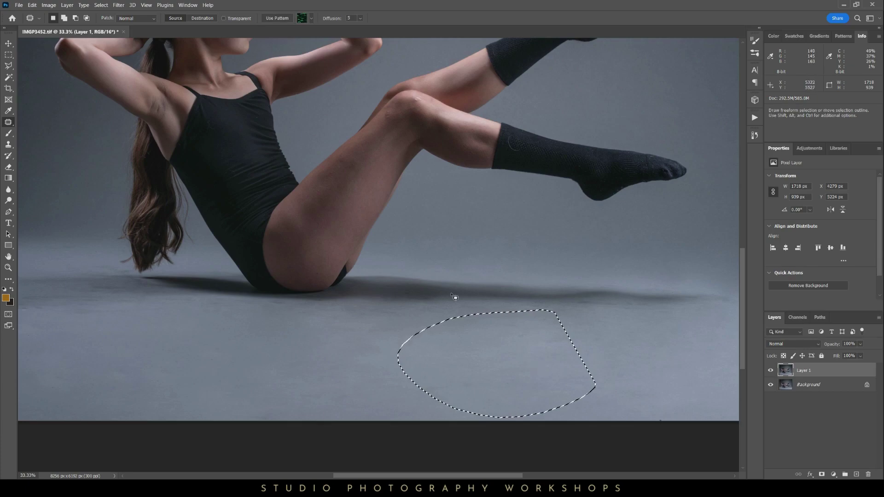
{"action": "key", "text": "ctrl+d"}
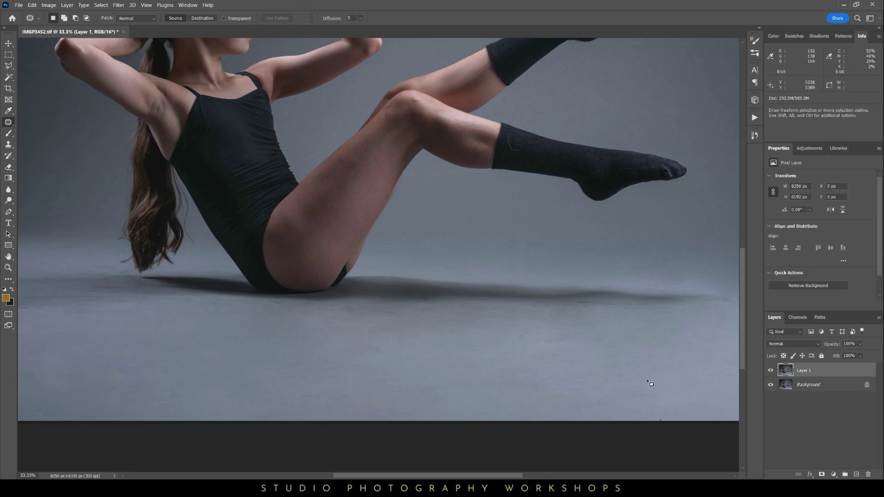
{"action": "left_click", "coordinate": [860, 344]}
{"action": "left_click", "coordinate": [806, 371]}
Try patching the foreground floor with a sample from the lower socked foot, and undo it
{"action": "mouse_move", "coordinate": [563, 315]}
{"action": "left_mouse_down"}
{"action": "mouse_move", "coordinate": [445, 348]}
{"action": "mouse_move", "coordinate": [612, 374]}
{"action": "left_mouse_up"}
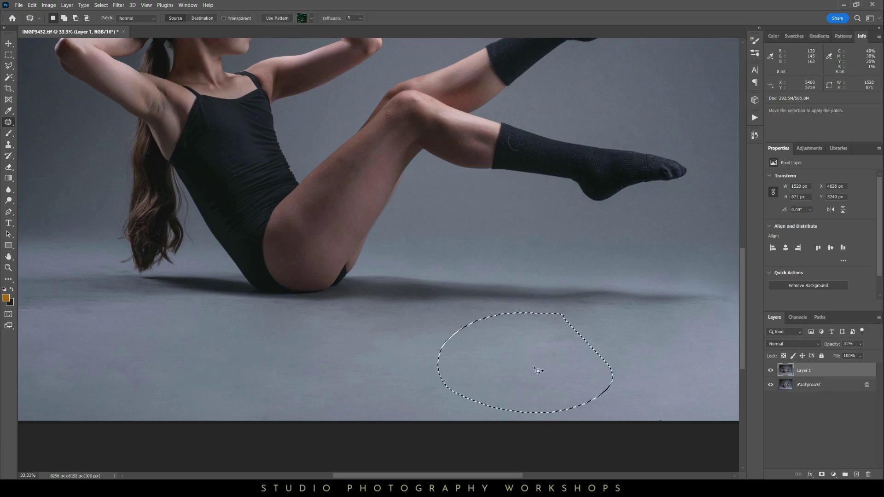
{"action": "left_click_drag", "start_coordinate": [538, 371], "coordinate": [612, 180]}
{"action": "key", "text": "ctrl+d"}
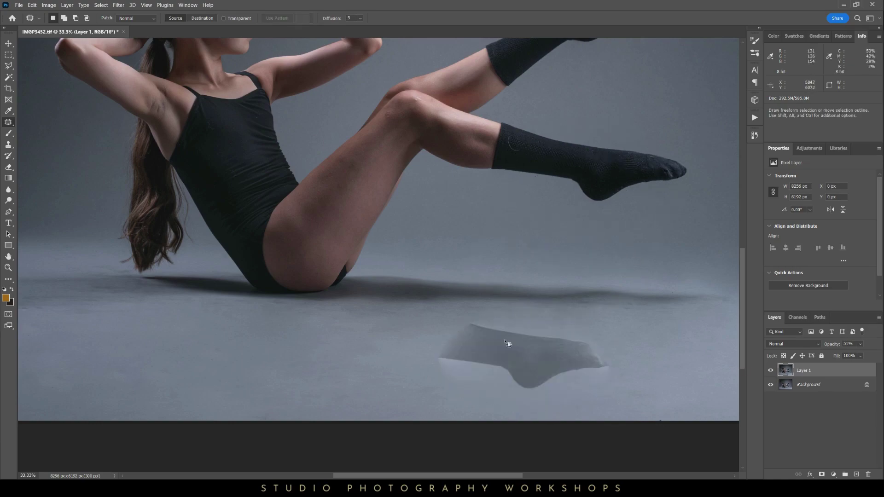
{"action": "key", "text": "ctrl+z"}
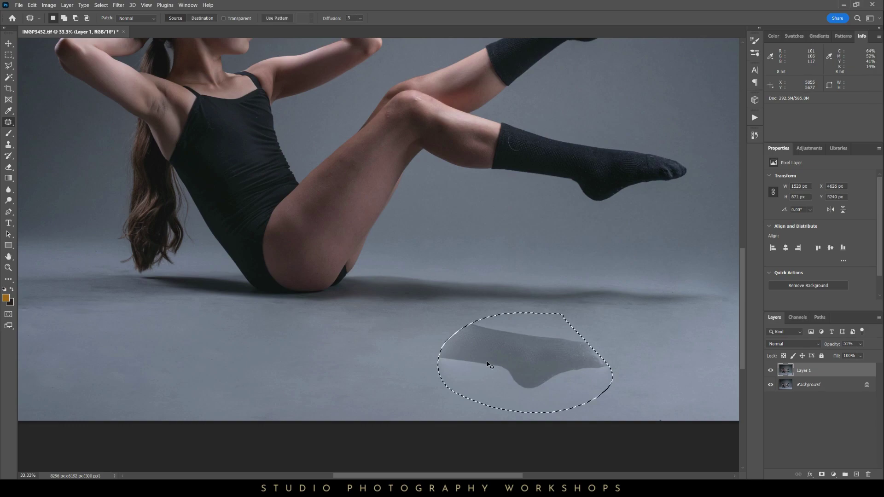
{"action": "key", "text": "ctrl+z"}
{"action": "key", "text": "ctrl+z"}
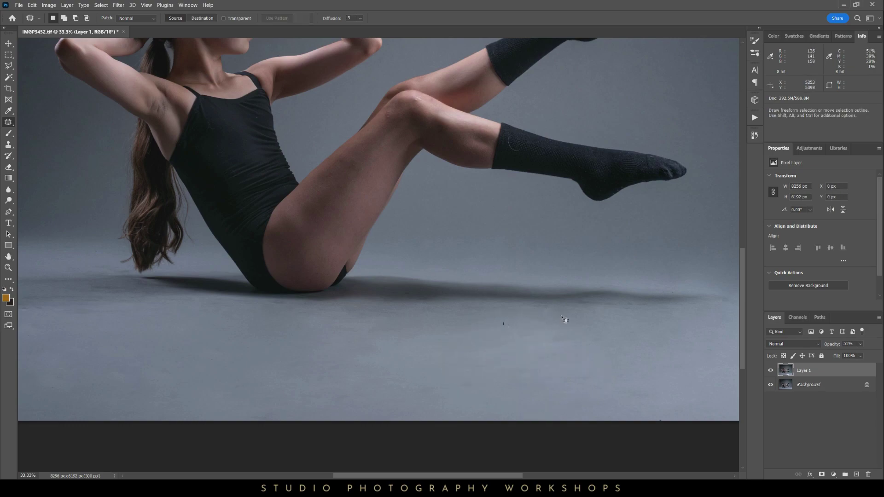
Patch the floor area below the leg shadow on the duplicate layer with adjacent clean floor
{"action": "left_click_drag", "start_coordinate": [562, 317], "coordinate": [509, 388]}
{"action": "left_click_drag", "start_coordinate": [521, 375], "coordinate": [456, 373]}
{"action": "key", "text": "ctrl+d"}
{"action": "left_click_drag", "start_coordinate": [505, 317], "coordinate": [509, 314]}
{"action": "key", "text": "ctrl+d"}
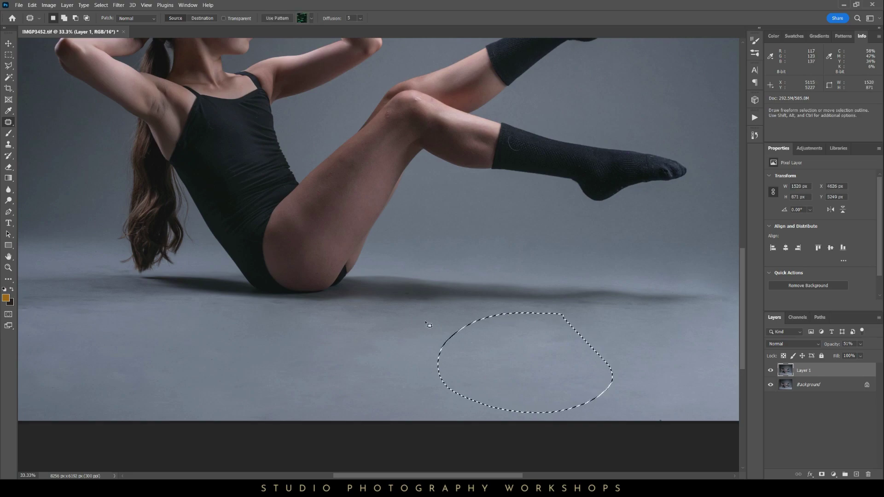
{"action": "key", "text": "ctrl+d"}
Patch wider sections of the central and right foreground floor to even out the tone
{"action": "mouse_move", "coordinate": [577, 318]}
{"action": "left_mouse_down"}
{"action": "mouse_move", "coordinate": [430, 349]}
{"action": "mouse_move", "coordinate": [564, 403]}
{"action": "left_mouse_up"}
{"action": "key", "text": "ctrl+d"}
{"action": "left_click_drag", "start_coordinate": [565, 306], "coordinate": [511, 379]}
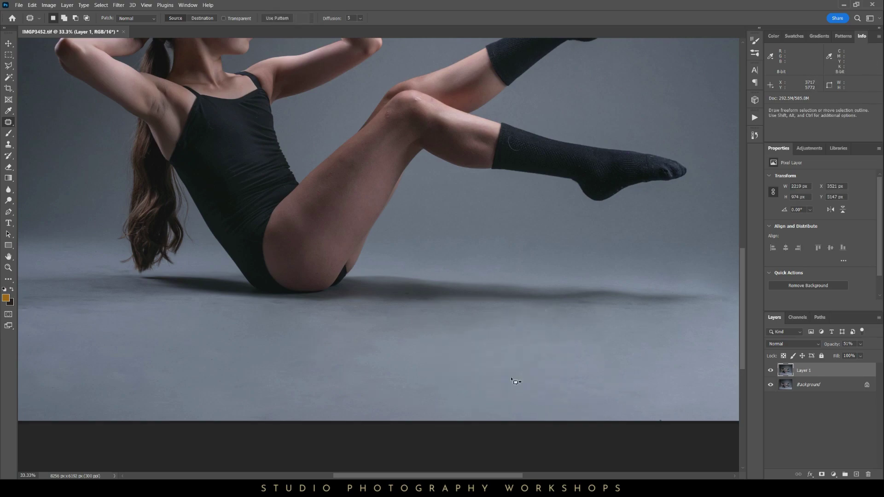
{"action": "mouse_move", "coordinate": [451, 340]}
{"action": "left_mouse_down"}
{"action": "mouse_move", "coordinate": [313, 354]}
{"action": "mouse_move", "coordinate": [635, 369]}
{"action": "left_mouse_up"}
{"action": "key", "text": "ctrl+d"}
{"action": "mouse_move", "coordinate": [577, 308]}
{"action": "left_mouse_down"}
{"action": "mouse_move", "coordinate": [591, 383]}
{"action": "mouse_move", "coordinate": [358, 403]}
{"action": "mouse_move", "coordinate": [534, 305]}
{"action": "mouse_move", "coordinate": [500, 421]}
{"action": "left_mouse_up"}
{"action": "key", "text": "ctrl+d"}
{"action": "key", "text": "ctrl+d"}
Try patching the lower-right floor and the area past the end of the leg shadow, and undo it
{"action": "left_click_drag", "start_coordinate": [600, 274], "coordinate": [534, 409]}
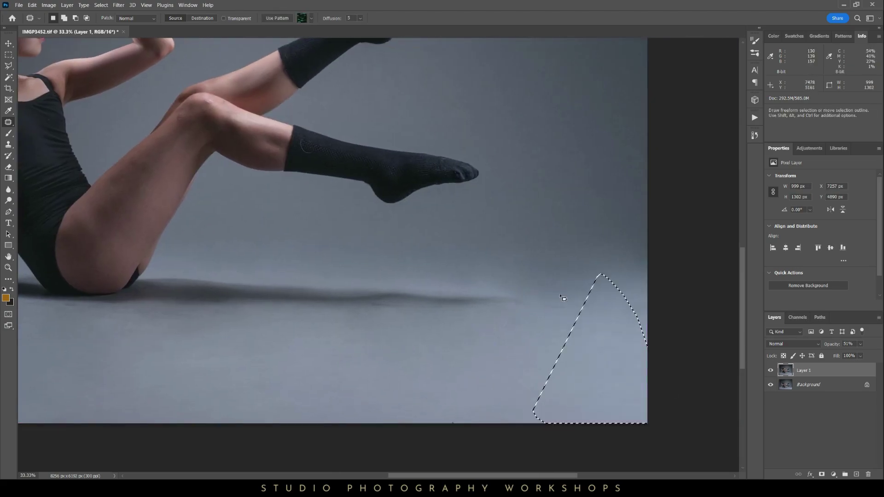
{"action": "left_click_drag", "start_coordinate": [563, 268], "coordinate": [578, 307]}
{"action": "mouse_move", "coordinate": [543, 243]}
{"action": "left_mouse_down"}
{"action": "mouse_move", "coordinate": [484, 287]}
{"action": "mouse_move", "coordinate": [555, 234]}
{"action": "left_mouse_up"}
{"action": "left_click_drag", "start_coordinate": [553, 271], "coordinate": [444, 269]}
{"action": "key", "text": "ctrl+d"}
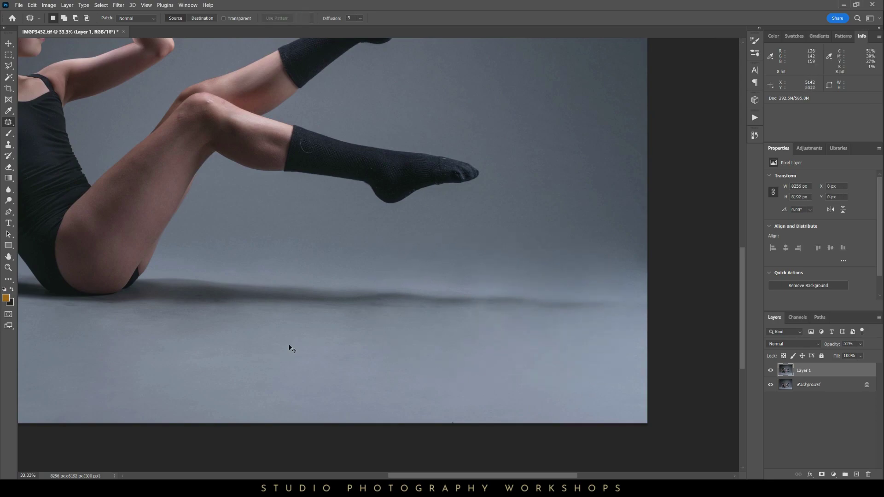
{"action": "key", "text": "ctrl+z"}
{"action": "key", "text": "ctrl+z"}
{"action": "key", "text": "ctrl+d"}
Patch the blotchy floor directly in front of the model, below the hips and thighs
{"action": "mouse_move", "coordinate": [195, 343]}
{"action": "left_mouse_down"}
{"action": "mouse_move", "coordinate": [543, 294]}
{"action": "mouse_move", "coordinate": [535, 295]}
{"action": "left_mouse_up"}
{"action": "mouse_move", "coordinate": [443, 270]}
{"action": "left_mouse_down"}
{"action": "mouse_move", "coordinate": [229, 322]}
{"action": "mouse_move", "coordinate": [547, 327]}
{"action": "left_mouse_up"}
{"action": "key", "text": "ctrl+d"}
{"action": "mouse_move", "coordinate": [358, 289]}
{"action": "left_mouse_down"}
{"action": "mouse_move", "coordinate": [566, 351]}
{"action": "mouse_move", "coordinate": [350, 276]}
{"action": "left_mouse_up"}
{"action": "key", "text": "ctrl+d"}
{"action": "mouse_move", "coordinate": [270, 270]}
{"action": "left_mouse_down"}
{"action": "mouse_move", "coordinate": [105, 371]}
{"action": "mouse_move", "coordinate": [410, 352]}
{"action": "left_mouse_up"}
{"action": "key", "text": "ctrl+d"}
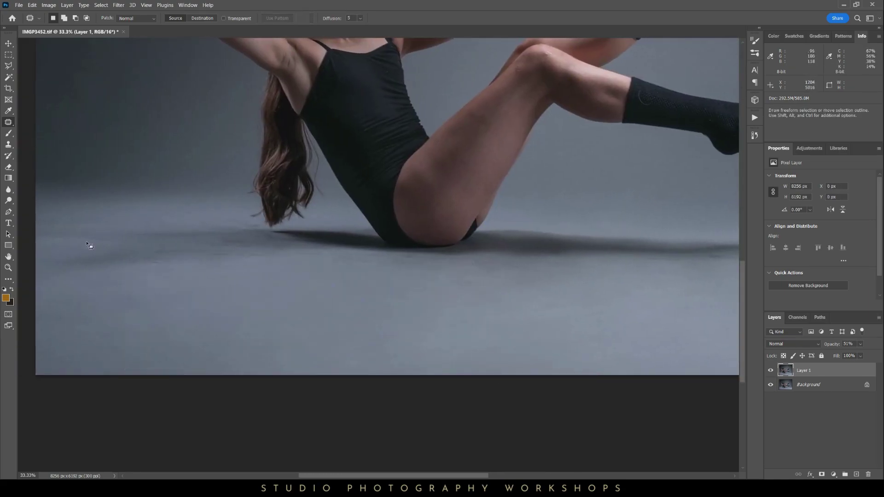
Even out the left and central foreground floor with large overlapping patches
{"action": "mouse_move", "coordinate": [114, 258]}
{"action": "left_mouse_down"}
{"action": "mouse_move", "coordinate": [198, 351]}
{"action": "mouse_move", "coordinate": [240, 357]}
{"action": "left_mouse_up"}
{"action": "key", "text": "ctrl+d"}
{"action": "mouse_move", "coordinate": [374, 275]}
{"action": "left_mouse_down"}
{"action": "mouse_move", "coordinate": [207, 302]}
{"action": "mouse_move", "coordinate": [475, 340]}
{"action": "left_mouse_up"}
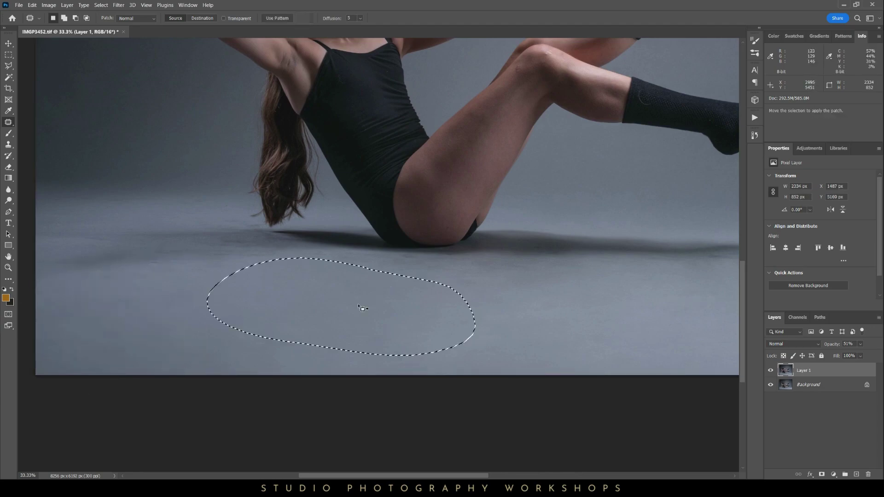
{"action": "key", "text": "ctrl+d"}
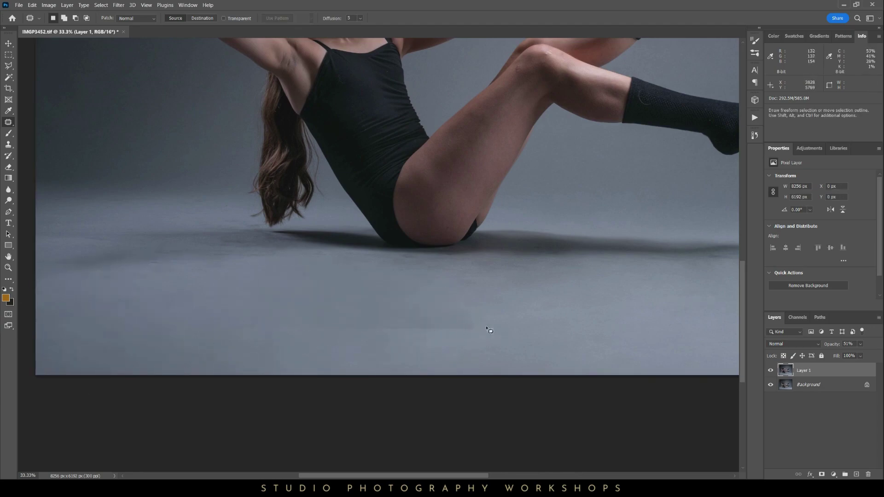
{"action": "left_click_drag", "start_coordinate": [434, 341], "coordinate": [434, 340]}
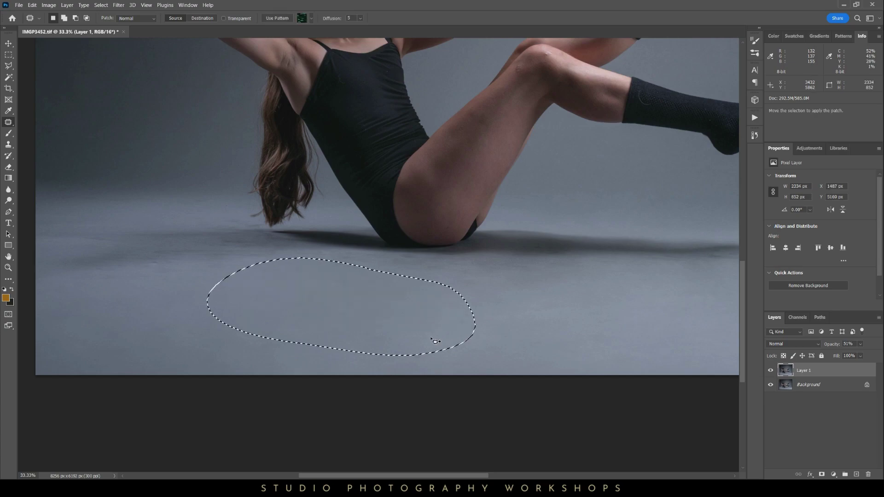
{"action": "key", "text": "ctrl+d"}
Patch the transition between backdrop and floor to the left of the ponytail
{"action": "mouse_move", "coordinate": [168, 179]}
{"action": "left_mouse_down"}
{"action": "mouse_move", "coordinate": [232, 203]}
{"action": "mouse_move", "coordinate": [150, 171]}
{"action": "mouse_move", "coordinate": [129, 178]}
{"action": "left_mouse_up"}
{"action": "mouse_move", "coordinate": [123, 164]}
{"action": "left_mouse_down"}
{"action": "mouse_move", "coordinate": [59, 221]}
{"action": "mouse_move", "coordinate": [120, 193]}
{"action": "left_mouse_up"}
{"action": "key", "text": "ctrl+d"}
{"action": "mouse_move", "coordinate": [102, 188]}
{"action": "left_mouse_down"}
{"action": "mouse_move", "coordinate": [200, 165]}
{"action": "mouse_move", "coordinate": [215, 230]}
{"action": "mouse_move", "coordinate": [220, 195]}
{"action": "left_mouse_up"}
{"action": "left_click_drag", "start_coordinate": [225, 197], "coordinate": [179, 178]}
{"action": "key", "text": "ctrl+d"}
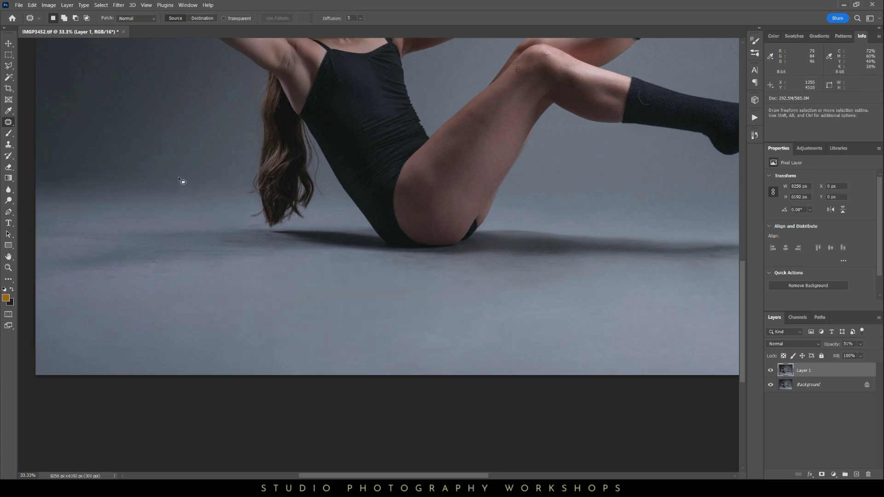
Patch the dark streaks on the floor left of the ponytail and the floor line near the left edge
{"action": "mouse_move", "coordinate": [254, 252]}
{"action": "left_mouse_down"}
{"action": "mouse_move", "coordinate": [183, 244]}
{"action": "mouse_move", "coordinate": [205, 225]}
{"action": "left_mouse_up"}
{"action": "key", "text": "ctrl+d"}
{"action": "mouse_move", "coordinate": [103, 180]}
{"action": "left_mouse_down"}
{"action": "mouse_move", "coordinate": [69, 198]}
{"action": "mouse_move", "coordinate": [105, 180]}
{"action": "left_mouse_up"}
{"action": "mouse_move", "coordinate": [115, 221]}
{"action": "left_mouse_down"}
{"action": "mouse_move", "coordinate": [115, 179]}
{"action": "mouse_move", "coordinate": [134, 211]}
{"action": "mouse_move", "coordinate": [76, 165]}
{"action": "left_mouse_up"}
{"action": "key", "text": "ctrl+d"}
{"action": "key", "text": "ctrl+d"}
{"action": "mouse_move", "coordinate": [237, 225]}
{"action": "left_mouse_down"}
{"action": "mouse_move", "coordinate": [217, 270]}
{"action": "mouse_move", "coordinate": [203, 254]}
{"action": "left_mouse_up"}
{"action": "key", "text": "ctrl+d"}
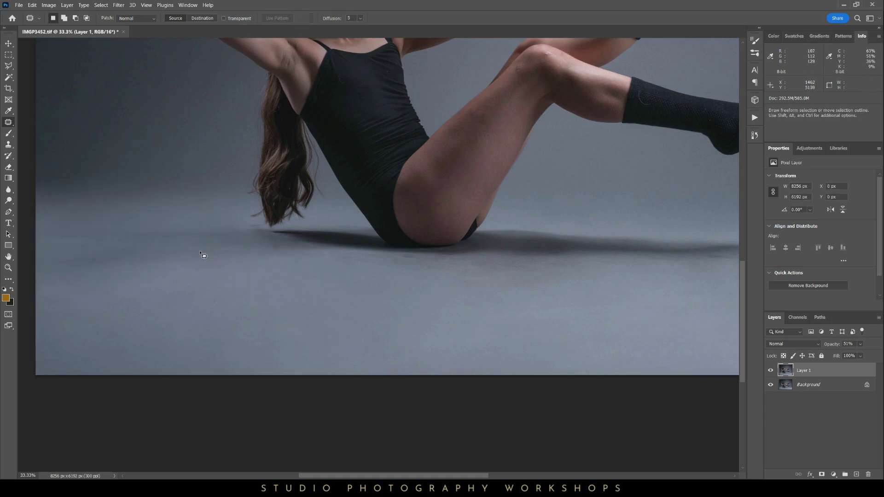
Patch the mottled floor just below the model's thigh shadow
{"action": "mouse_move", "coordinate": [506, 253]}
{"action": "left_mouse_down"}
{"action": "mouse_move", "coordinate": [283, 282]}
{"action": "mouse_move", "coordinate": [326, 295]}
{"action": "mouse_move", "coordinate": [332, 288]}
{"action": "left_mouse_up"}
{"action": "left_click_drag", "start_coordinate": [313, 290], "coordinate": [371, 297]}
{"action": "key", "text": "ctrl+d"}
{"action": "key", "text": "ctrl+d"}
{"action": "left_click_drag", "start_coordinate": [361, 287], "coordinate": [457, 307]}
{"action": "key", "text": "ctrl+d"}
Patch the floor below the outer part of the leg shadow, continuing past its right end
{"action": "left_click_drag", "start_coordinate": [442, 295], "coordinate": [524, 293]}
{"action": "key", "text": "ctrl+d"}
{"action": "left_click_drag", "start_coordinate": [488, 287], "coordinate": [566, 288]}
{"action": "key", "text": "ctrl+d"}
{"action": "left_click_drag", "start_coordinate": [648, 273], "coordinate": [648, 312]}
{"action": "key", "text": "ctrl+d"}
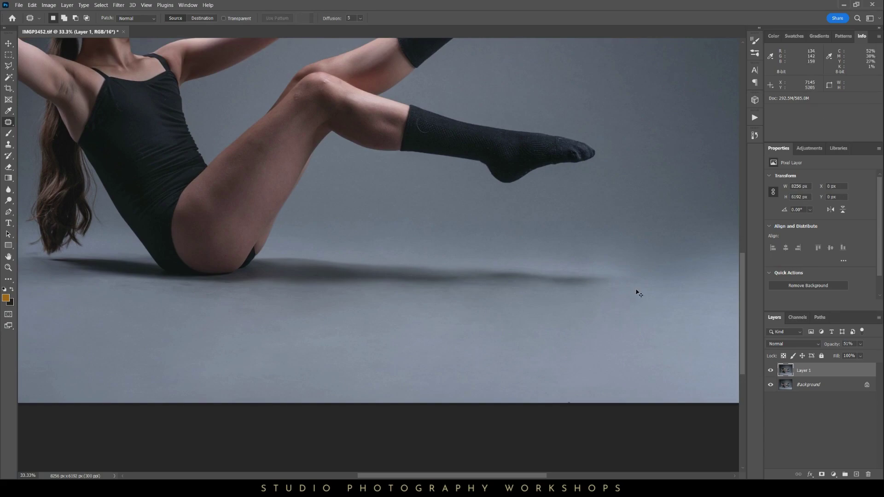
Merge the retouched duplicate layer into the Background and fit the whole photo in view
{"action": "key", "text": "ctrl+e"}
{"action": "key", "text": "ctrl+0"}
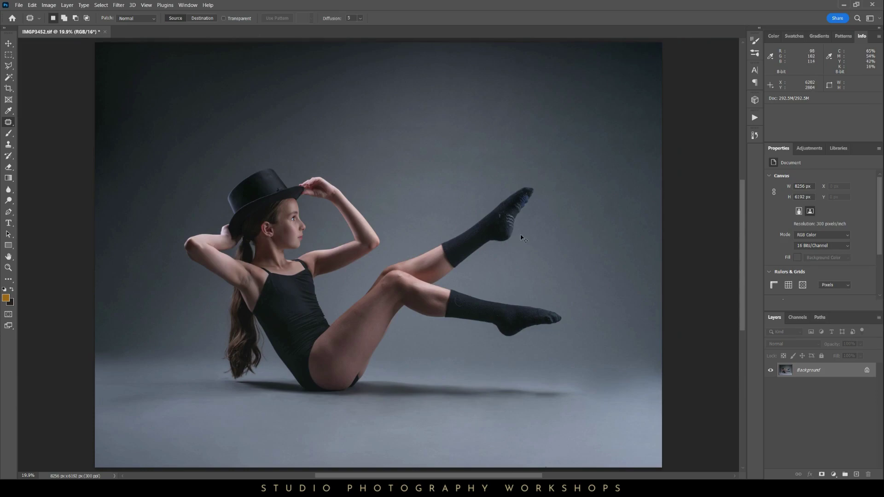
Start a 1:1 square crop and enlarge its frame beyond the photo to about 8324 px per side
{"action": "key", "text": "ctrl+minus"}
{"action": "key", "text": "ctrl+minus"}
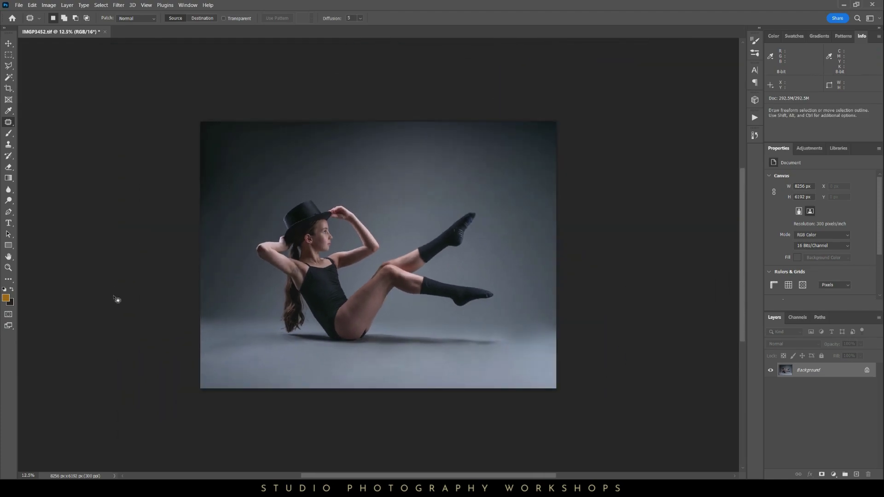
{"action": "key", "text": "ctrl+minus"}
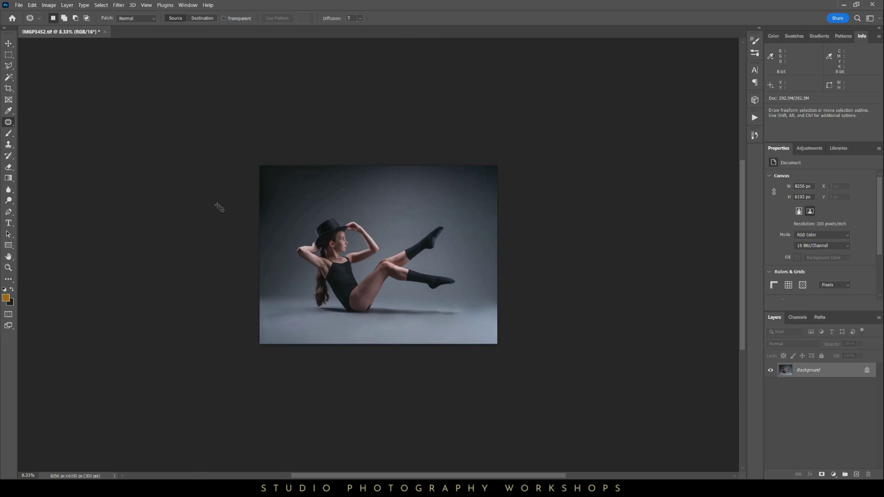
{"action": "key", "text": "c"}
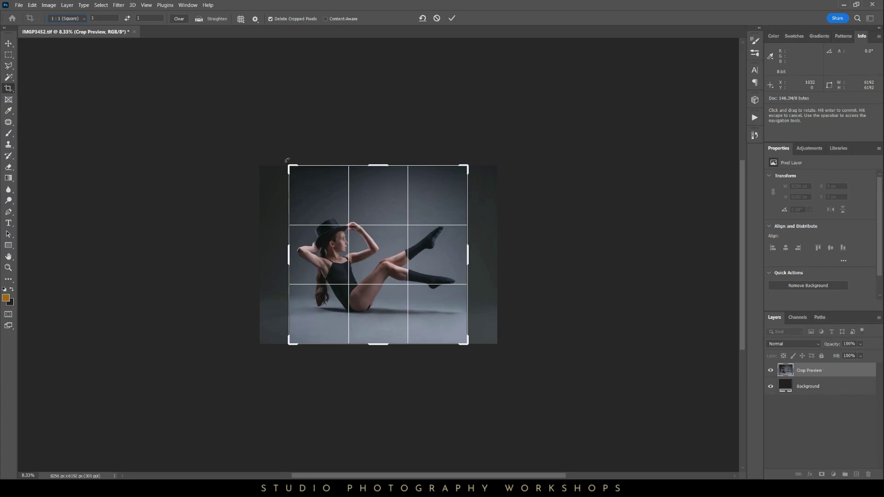
{"action": "left_click_drag", "start_coordinate": [287, 160], "coordinate": [257, 137]}
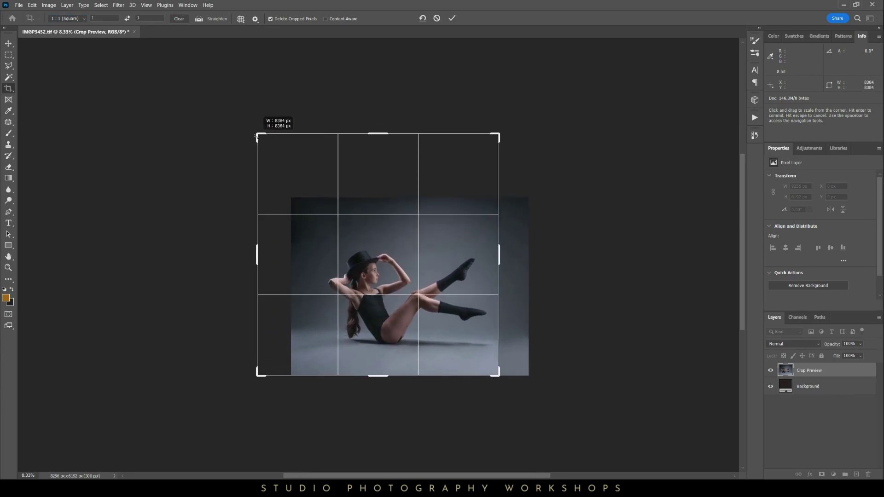
Rotate the photo about 1.6° counterclockwise, centre it in the square frame, and apply the crop with Content-Aware filling
{"action": "left_click_drag", "start_coordinate": [351, 281], "coordinate": [332, 243]}
{"action": "left_click_drag", "start_coordinate": [537, 299], "coordinate": [543, 295]}
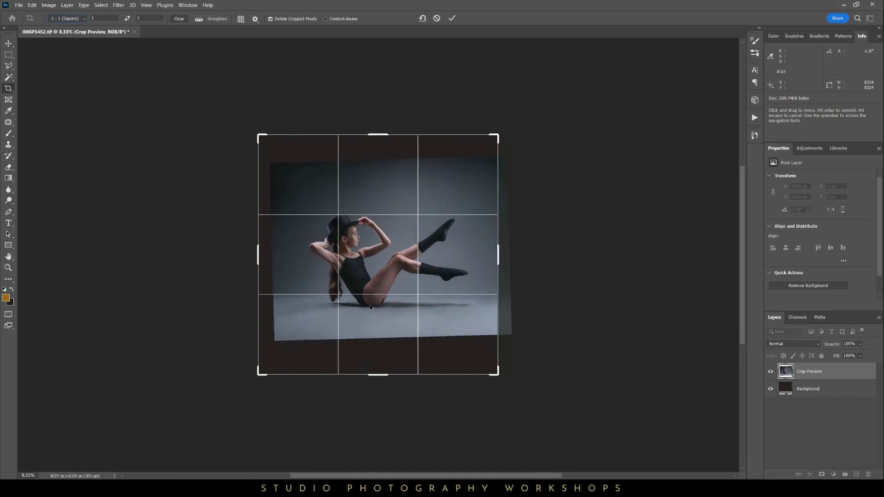
{"action": "left_click_drag", "start_coordinate": [387, 290], "coordinate": [362, 253]}
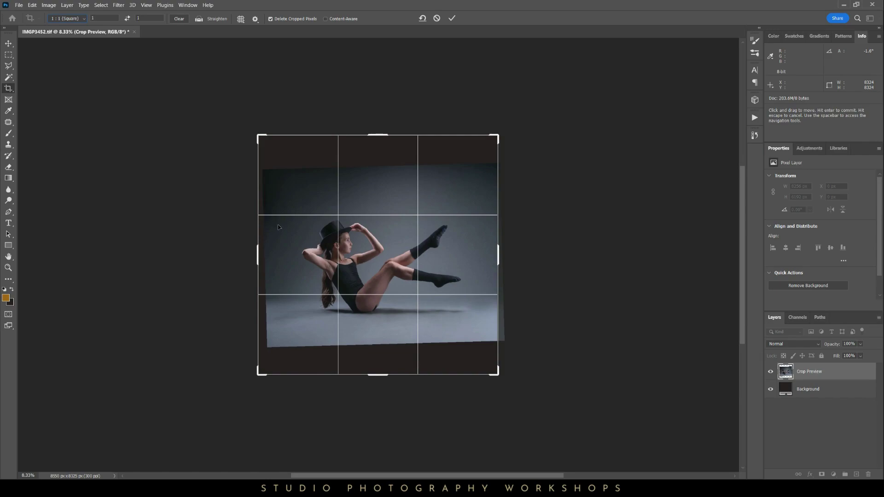
{"action": "left_click", "coordinate": [325, 20]}
{"action": "left_click", "coordinate": [452, 18]}
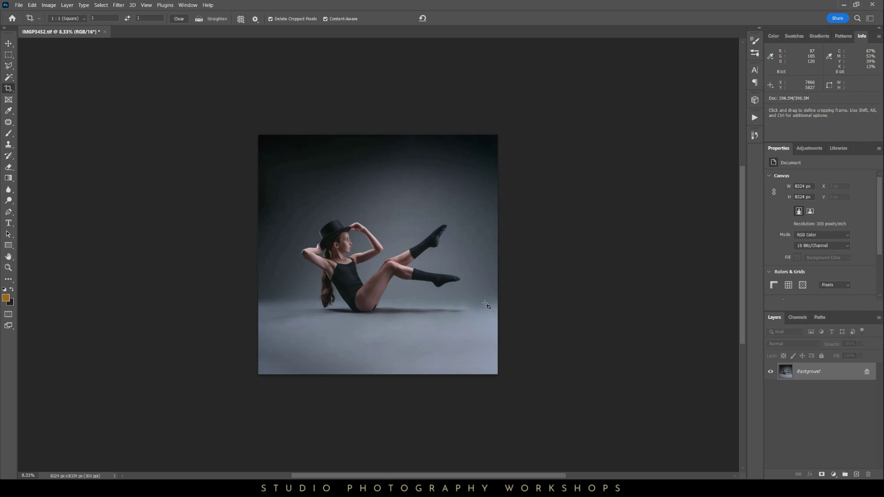
Examine the extended canvas up close along the photo's right, upper, left and lower edges
{"action": "key", "text": "ctrl+plus"}
{"action": "key", "text": "ctrl+plus"}
{"action": "key", "text": "ctrl+plus"}
{"action": "left_click_drag", "start_coordinate": [620, 391], "coordinate": [513, 332]}
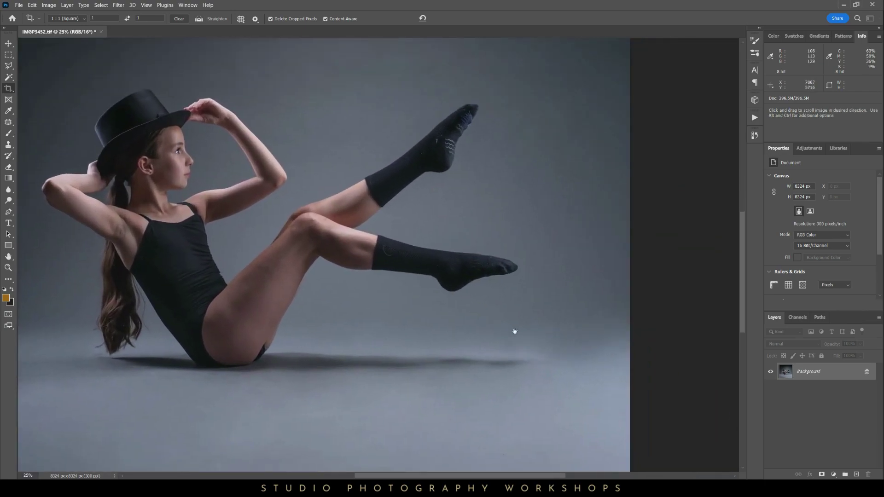
{"action": "left_click_drag", "start_coordinate": [536, 207], "coordinate": [535, 424]}
{"action": "left_click_drag", "start_coordinate": [412, 329], "coordinate": [440, 417]}
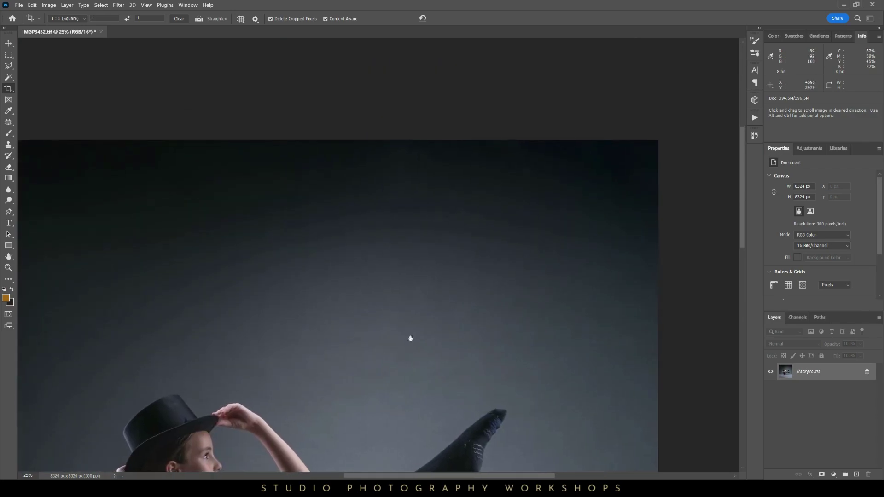
{"action": "left_click_drag", "start_coordinate": [342, 348], "coordinate": [637, 338]}
{"action": "left_click_drag", "start_coordinate": [374, 406], "coordinate": [456, 189]}
{"action": "left_click_drag", "start_coordinate": [426, 438], "coordinate": [430, 170]}
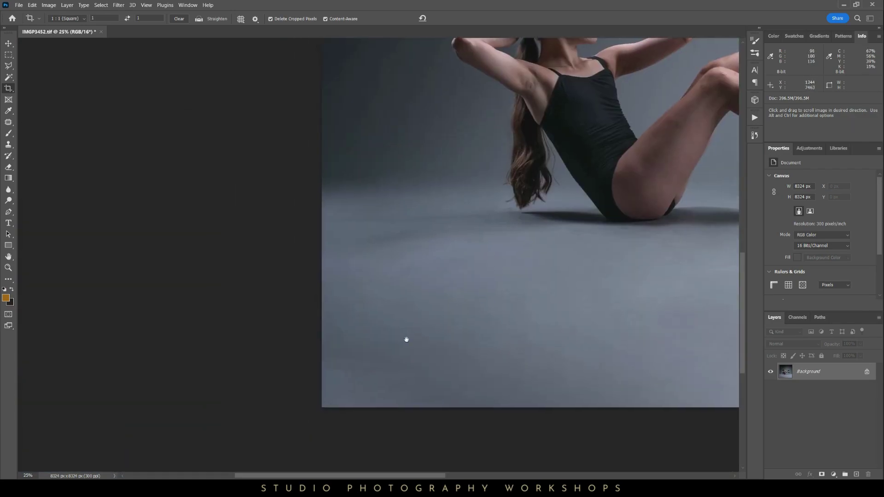
{"action": "left_click_drag", "start_coordinate": [315, 279], "coordinate": [299, 232]}
{"action": "left_click_drag", "start_coordinate": [480, 330], "coordinate": [395, 280]}
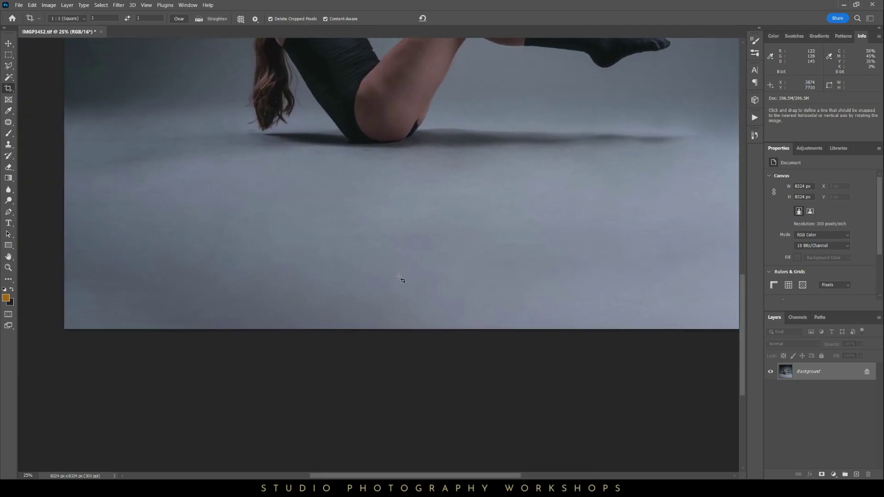
Duplicate the Background layer, set the copy's opacity to 50%, and choose the Patch tool
{"action": "key", "text": "ctrl"}
{"action": "key", "text": "ctrl+j"}
{"action": "key", "text": "5"}
{"action": "key", "text": "j"}
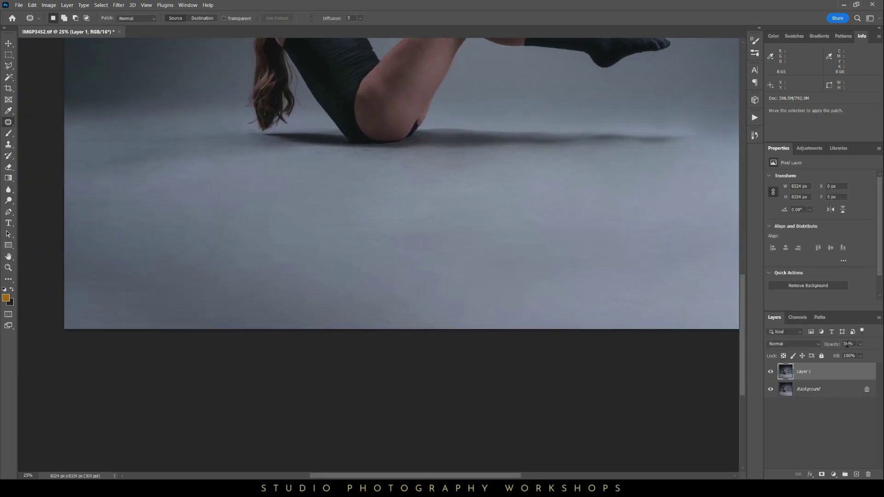
Patch the uneven tones on the floor near the photo's lower-left corner
{"action": "left_click_drag", "start_coordinate": [150, 233], "coordinate": [64, 329]}
{"action": "key", "text": "ctrl+d"}
{"action": "mouse_move", "coordinate": [138, 200]}
{"action": "left_mouse_down"}
{"action": "mouse_move", "coordinate": [148, 283]}
{"action": "mouse_move", "coordinate": [170, 269]}
{"action": "left_mouse_up"}
{"action": "key", "text": "ctrl+d"}
Patch the mottled, purplish floor areas in front of the model and toward the lower right
{"action": "mouse_move", "coordinate": [403, 213]}
{"action": "left_mouse_down"}
{"action": "mouse_move", "coordinate": [602, 249]}
{"action": "mouse_move", "coordinate": [571, 201]}
{"action": "left_mouse_up"}
{"action": "key", "text": "ctrl+d"}
{"action": "mouse_move", "coordinate": [606, 225]}
{"action": "left_mouse_down"}
{"action": "mouse_move", "coordinate": [405, 226]}
{"action": "mouse_move", "coordinate": [533, 181]}
{"action": "mouse_move", "coordinate": [581, 181]}
{"action": "left_mouse_up"}
{"action": "left_click_drag", "start_coordinate": [516, 214], "coordinate": [460, 186]}
{"action": "key", "text": "ctrl+d"}
Patch the floor and backdrop transition just beyond the outer end of the leg shadow
{"action": "mouse_move", "coordinate": [509, 103]}
{"action": "left_mouse_down"}
{"action": "mouse_move", "coordinate": [579, 141]}
{"action": "mouse_move", "coordinate": [488, 198]}
{"action": "left_mouse_up"}
{"action": "left_click_drag", "start_coordinate": [530, 124], "coordinate": [503, 193]}
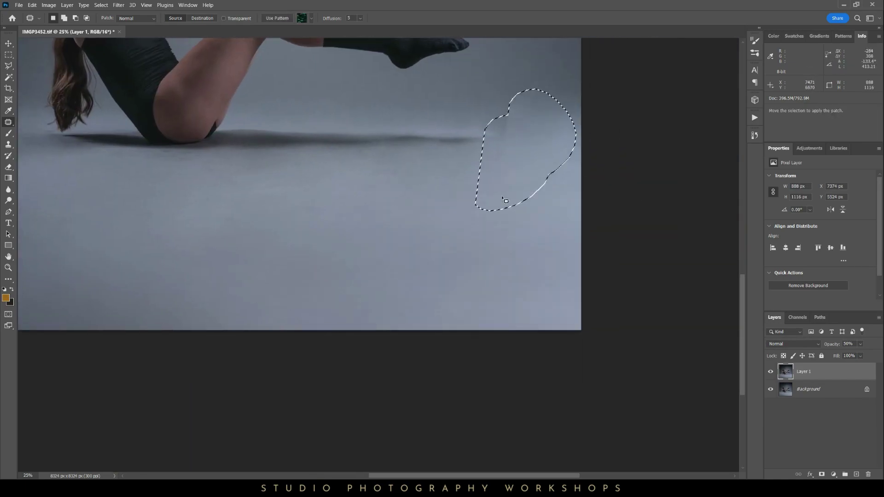
{"action": "key", "text": "ctrl+d"}
{"action": "left_click_drag", "start_coordinate": [502, 100], "coordinate": [496, 123]}
{"action": "left_click_drag", "start_coordinate": [527, 108], "coordinate": [504, 86]}
{"action": "key", "text": "ctrl+d"}
Patch the backdrop under the lower foot and the bright floor area beside the photo's right edge
{"action": "mouse_move", "coordinate": [452, 97]}
{"action": "left_mouse_down"}
{"action": "mouse_move", "coordinate": [389, 126]}
{"action": "mouse_move", "coordinate": [398, 99]}
{"action": "mouse_move", "coordinate": [444, 92]}
{"action": "left_mouse_up"}
{"action": "key", "text": "ctrl+d"}
{"action": "mouse_move", "coordinate": [552, 72]}
{"action": "left_mouse_down"}
{"action": "mouse_move", "coordinate": [570, 190]}
{"action": "mouse_move", "coordinate": [516, 184]}
{"action": "left_mouse_up"}
{"action": "left_click_drag", "start_coordinate": [546, 138], "coordinate": [503, 186]}
{"action": "key", "text": "ctrl+d"}
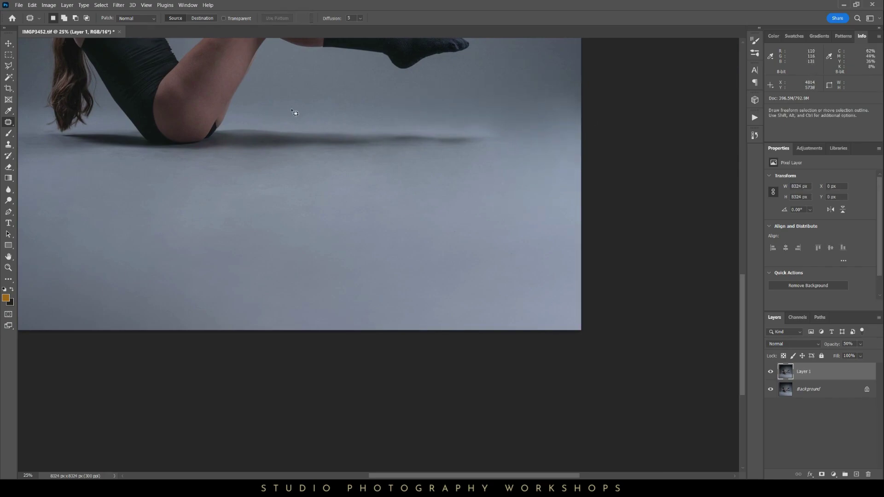
Patch the floor line above the leg shadow and the uneven tones around the shadow beneath the thigh
{"action": "mouse_move", "coordinate": [297, 112]}
{"action": "left_mouse_down"}
{"action": "mouse_move", "coordinate": [493, 107]}
{"action": "mouse_move", "coordinate": [304, 110]}
{"action": "left_mouse_up"}
{"action": "left_click_drag", "start_coordinate": [415, 134], "coordinate": [284, 242]}
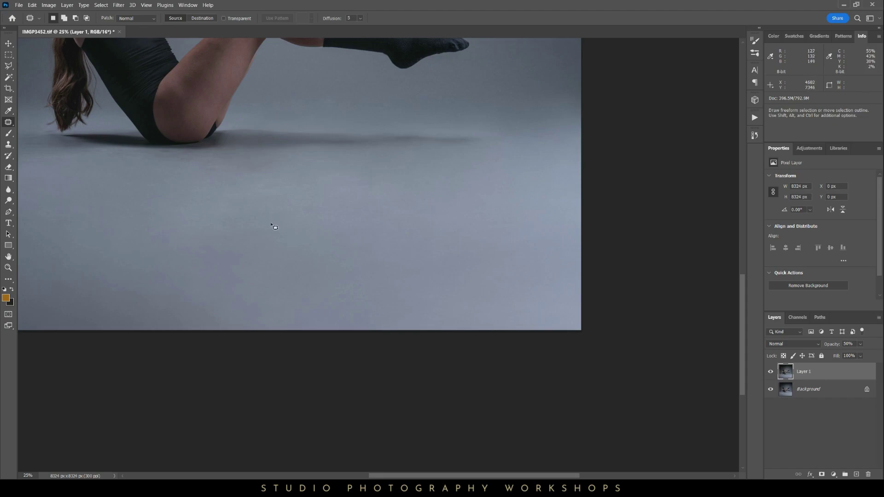
{"action": "mouse_move", "coordinate": [228, 128]}
{"action": "left_mouse_down"}
{"action": "mouse_move", "coordinate": [219, 142]}
{"action": "mouse_move", "coordinate": [215, 135]}
{"action": "mouse_move", "coordinate": [228, 135]}
{"action": "left_mouse_up"}
{"action": "key", "text": "ctrl+d"}
{"action": "mouse_move", "coordinate": [221, 139]}
{"action": "left_mouse_down"}
{"action": "mouse_move", "coordinate": [200, 153]}
{"action": "mouse_move", "coordinate": [210, 166]}
{"action": "left_mouse_up"}
{"action": "key", "text": "ctrl+d"}
{"action": "key", "text": "ctrl+d"}
Try to patch the floor just below the model's body shadow, and undo the attempt
{"action": "mouse_move", "coordinate": [138, 163]}
{"action": "left_mouse_down"}
{"action": "mouse_move", "coordinate": [280, 204]}
{"action": "mouse_move", "coordinate": [215, 176]}
{"action": "mouse_move", "coordinate": [223, 206]}
{"action": "left_mouse_up"}
{"action": "key", "text": "ctrl+d"}
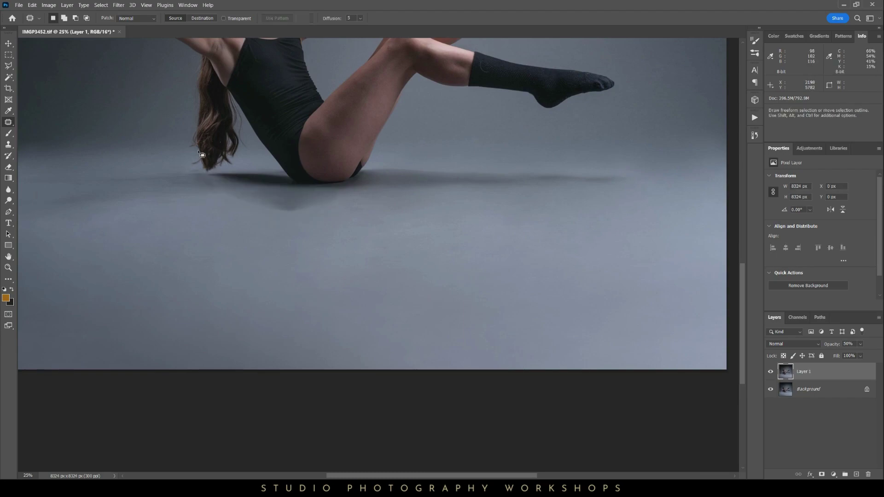
{"action": "key", "text": "ctrl+z"}
{"action": "key", "text": "ctrl+z"}
Patch small uneven areas on the floor between the ponytail tip and the body shadow
{"action": "left_click", "coordinate": [196, 244]}
{"action": "mouse_move", "coordinate": [272, 188]}
{"action": "left_mouse_down"}
{"action": "mouse_move", "coordinate": [302, 186]}
{"action": "mouse_move", "coordinate": [237, 201]}
{"action": "mouse_move", "coordinate": [282, 198]}
{"action": "mouse_move", "coordinate": [233, 192]}
{"action": "mouse_move", "coordinate": [291, 194]}
{"action": "left_mouse_up"}
{"action": "left_click", "coordinate": [230, 191]}
{"action": "left_click", "coordinate": [222, 201]}
{"action": "key", "text": "ctrl+d"}
{"action": "key", "text": "ctrl+d"}
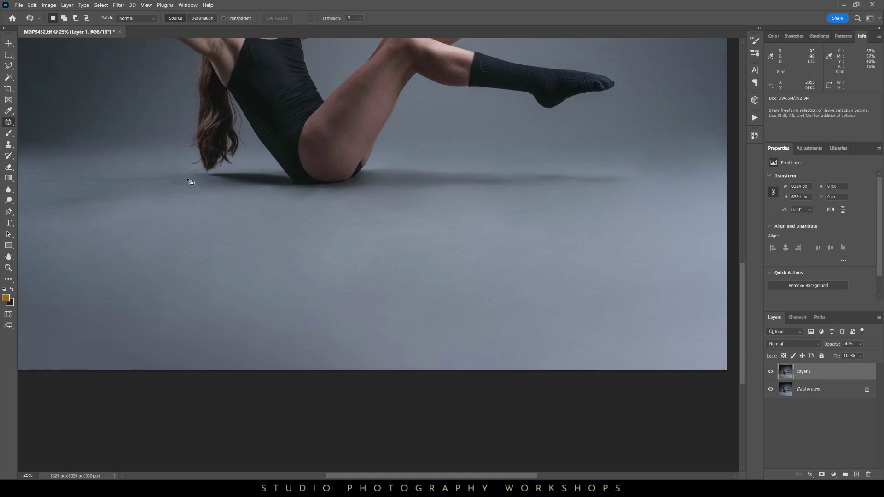
Patch the dark streaks on the floor to the left of the ponytail
{"action": "left_click_drag", "start_coordinate": [163, 173], "coordinate": [148, 209]}
{"action": "key", "text": "ctrl+d"}
{"action": "mouse_move", "coordinate": [216, 252]}
{"action": "left_mouse_down"}
{"action": "mouse_move", "coordinate": [298, 245]}
{"action": "mouse_move", "coordinate": [348, 253]}
{"action": "left_mouse_up"}
{"action": "mouse_move", "coordinate": [213, 156]}
{"action": "left_mouse_down"}
{"action": "mouse_move", "coordinate": [325, 188]}
{"action": "mouse_move", "coordinate": [181, 211]}
{"action": "left_mouse_up"}
{"action": "left_click_drag", "start_coordinate": [217, 203], "coordinate": [216, 268]}
{"action": "key", "text": "ctrl+d"}
Patch the remaining uneven floor line between the photo's left edge and the ponytail tip
{"action": "left_click_drag", "start_coordinate": [237, 128], "coordinate": [273, 262]}
{"action": "key", "text": "ctrl+d"}
{"action": "left_click_drag", "start_coordinate": [280, 162], "coordinate": [297, 258]}
{"action": "key", "text": "ctrl+d"}
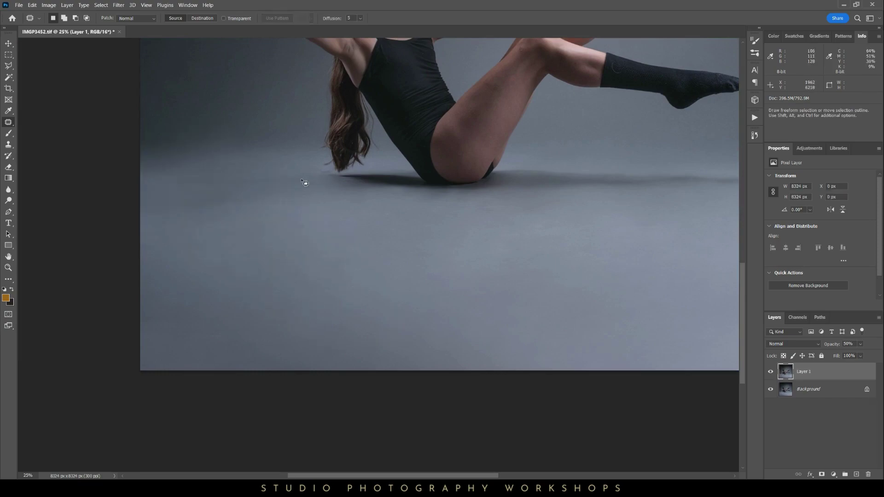
Patch the uneven tones on the right side of the backdrop around and above the feet
{"action": "left_click_drag", "start_coordinate": [287, 190], "coordinate": [287, 193]}
{"action": "left_click_drag", "start_coordinate": [617, 74], "coordinate": [432, 203]}
{"action": "mouse_move", "coordinate": [513, 226]}
{"action": "left_mouse_down"}
{"action": "mouse_move", "coordinate": [589, 331]}
{"action": "mouse_move", "coordinate": [541, 60]}
{"action": "left_mouse_up"}
{"action": "left_click_drag", "start_coordinate": [548, 115], "coordinate": [560, 205]}
{"action": "key", "text": "ctrl+d"}
{"action": "left_click_drag", "start_coordinate": [521, 132], "coordinate": [507, 251]}
{"action": "left_click_drag", "start_coordinate": [454, 178], "coordinate": [510, 73]}
{"action": "left_click_drag", "start_coordinate": [509, 124], "coordinate": [417, 70]}
{"action": "key", "text": "ctrl+d"}
Patch the dark upper backdrop and the area along the photo's left edge beside the model
{"action": "mouse_move", "coordinate": [229, 93]}
{"action": "left_mouse_down"}
{"action": "mouse_move", "coordinate": [206, 128]}
{"action": "mouse_move", "coordinate": [371, 107]}
{"action": "left_mouse_up"}
{"action": "key", "text": "ctrl+d"}
{"action": "mouse_move", "coordinate": [122, 176]}
{"action": "left_mouse_down"}
{"action": "mouse_move", "coordinate": [519, 249]}
{"action": "mouse_move", "coordinate": [517, 241]}
{"action": "left_mouse_up"}
{"action": "mouse_move", "coordinate": [363, 191]}
{"action": "left_mouse_down"}
{"action": "mouse_move", "coordinate": [249, 307]}
{"action": "mouse_move", "coordinate": [418, 190]}
{"action": "left_mouse_up"}
{"action": "key", "text": "ctrl+d"}
{"action": "mouse_move", "coordinate": [341, 322]}
{"action": "left_mouse_down"}
{"action": "mouse_move", "coordinate": [336, 403]}
{"action": "mouse_move", "coordinate": [343, 325]}
{"action": "left_mouse_up"}
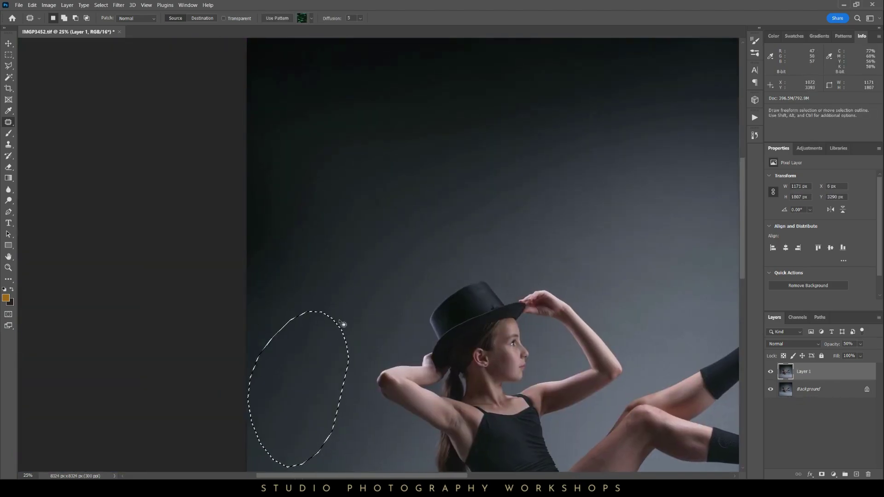
Merge the patched duplicate into the Background, clear the selection, and show the whole square photo
{"action": "key", "text": "ctrl+e"}
{"action": "key", "text": "ctrl+0"}
{"action": "key", "text": "ctrl+d"}
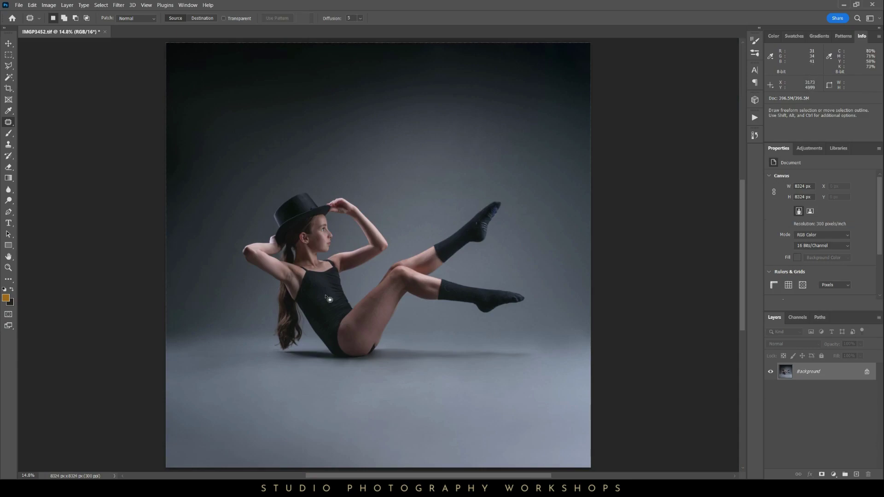
{"action": "key", "text": "ctrl+minus"}
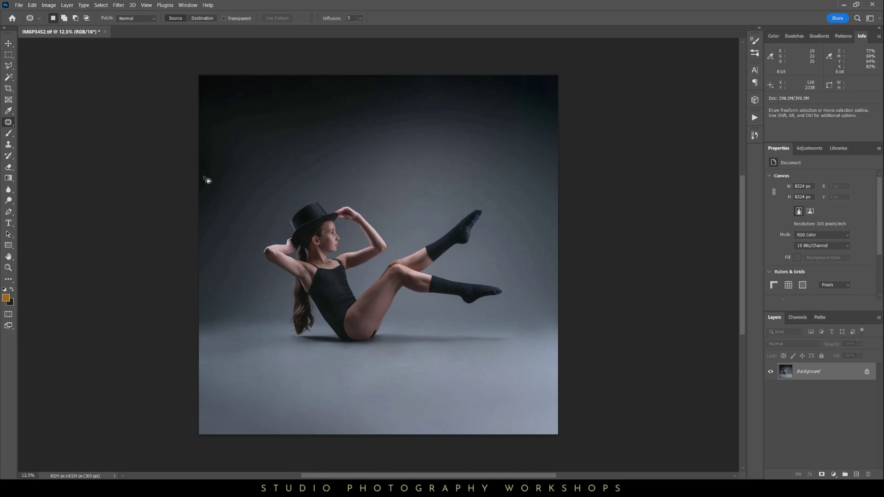
Darken the backdrop and floor around the photo's edges with a very large Burn brush set to Midtones and 20% exposure
{"action": "key", "text": "o"}
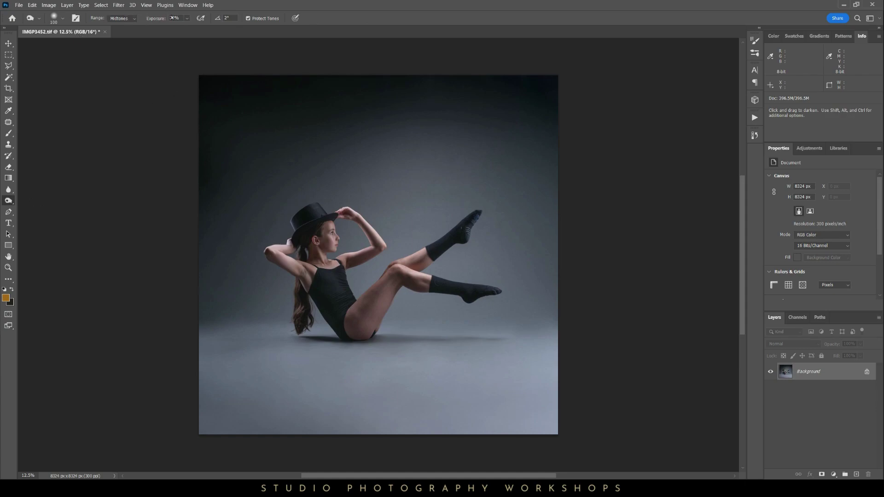
{"action": "key", "text": "bracketright"}
{"action": "key", "text": "bracketright"}
{"action": "key", "text": "bracketright"}
{"action": "key", "text": "bracketright"}
{"action": "key", "text": "bracketright"}
{"action": "key", "text": "bracketright"}
{"action": "key", "text": "bracketright"}
{"action": "key", "text": "bracketright"}
{"action": "key", "text": "bracketright"}
{"action": "key", "text": "bracketright"}
{"action": "key", "text": "bracketright"}
{"action": "key", "text": "bracketright"}
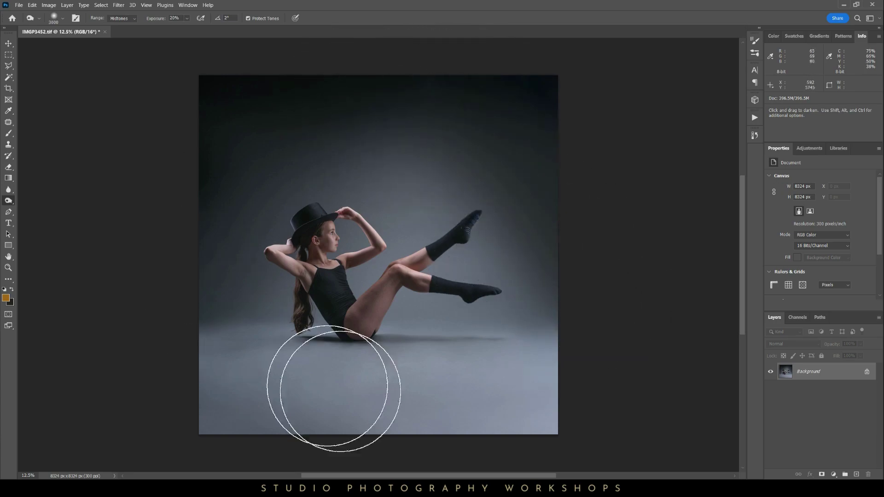
{"action": "key", "text": "bracketleft"}
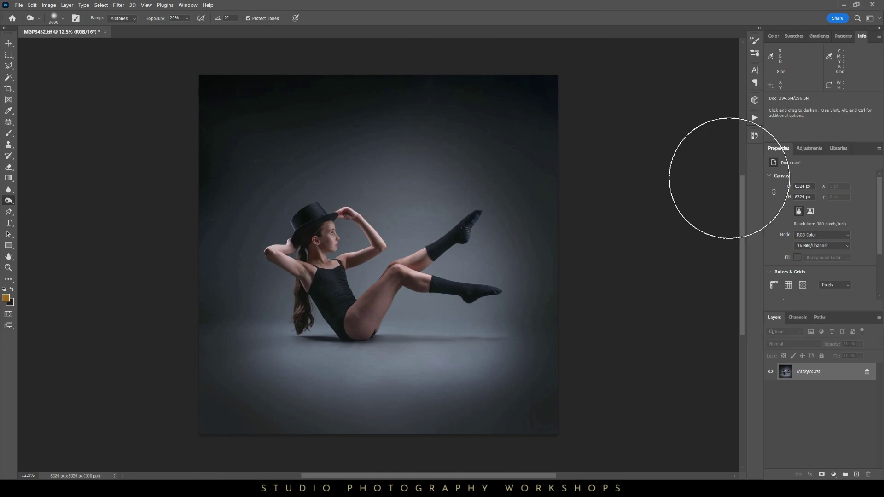
Compare the photo's opening state with the last burn stroke in the history, ending on the finished version
{"action": "left_click", "coordinate": [755, 136]}
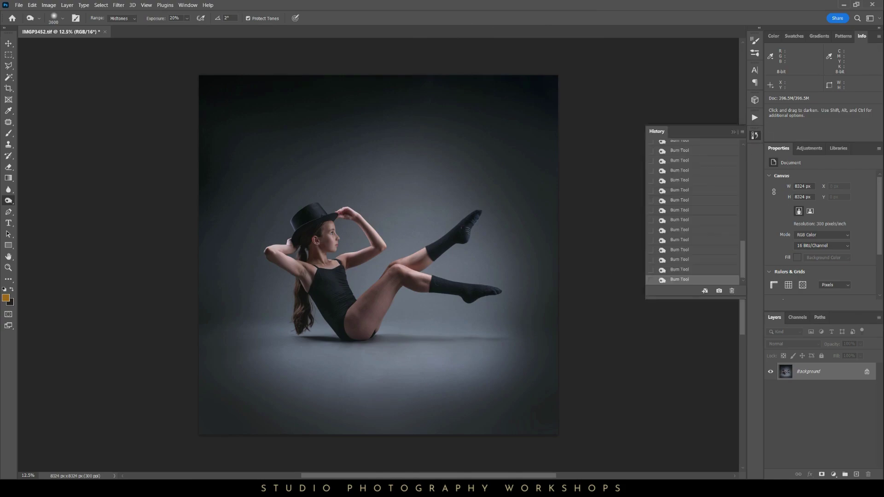
{"action": "scroll", "coordinate": [690, 212], "scroll_direction": "up", "scroll_amount": 10}
{"action": "left_click", "coordinate": [684, 145]}
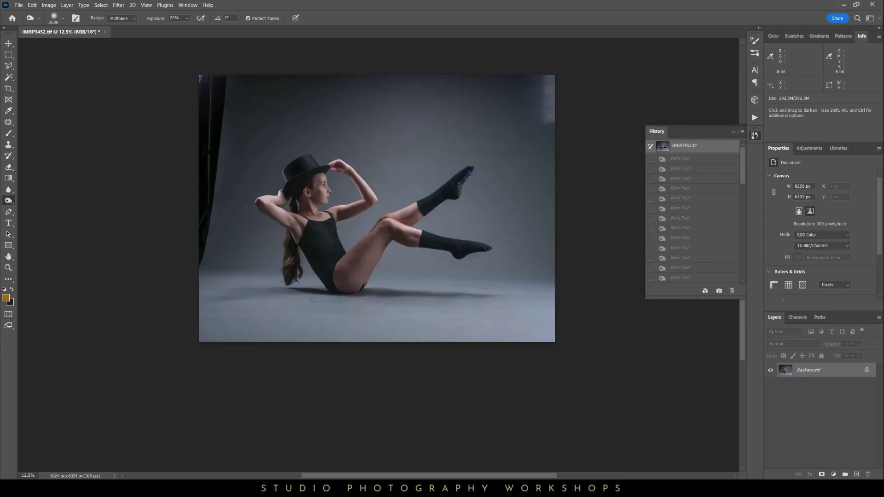
{"action": "scroll", "coordinate": [693, 211], "scroll_direction": "down", "scroll_amount": 10}
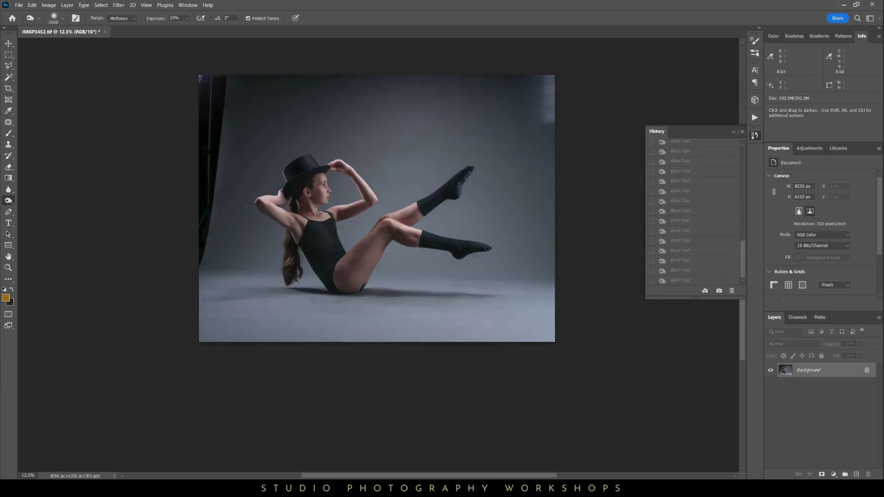
{"action": "left_click", "coordinate": [680, 280]}
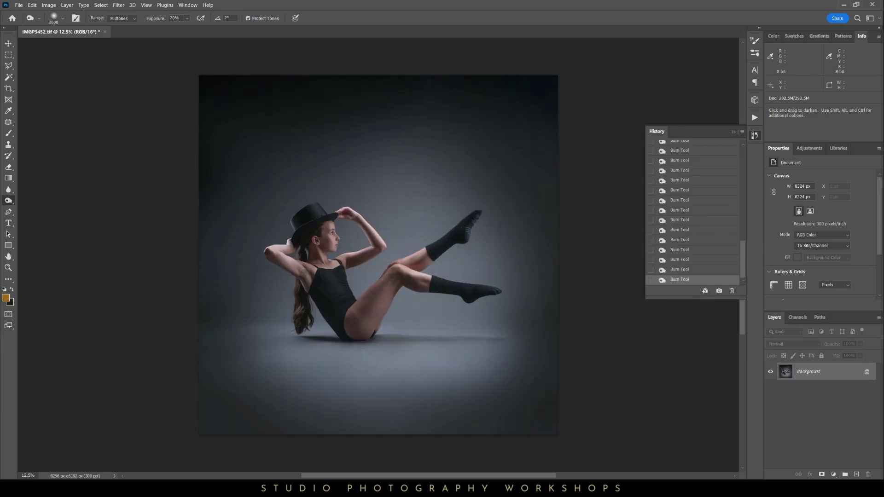